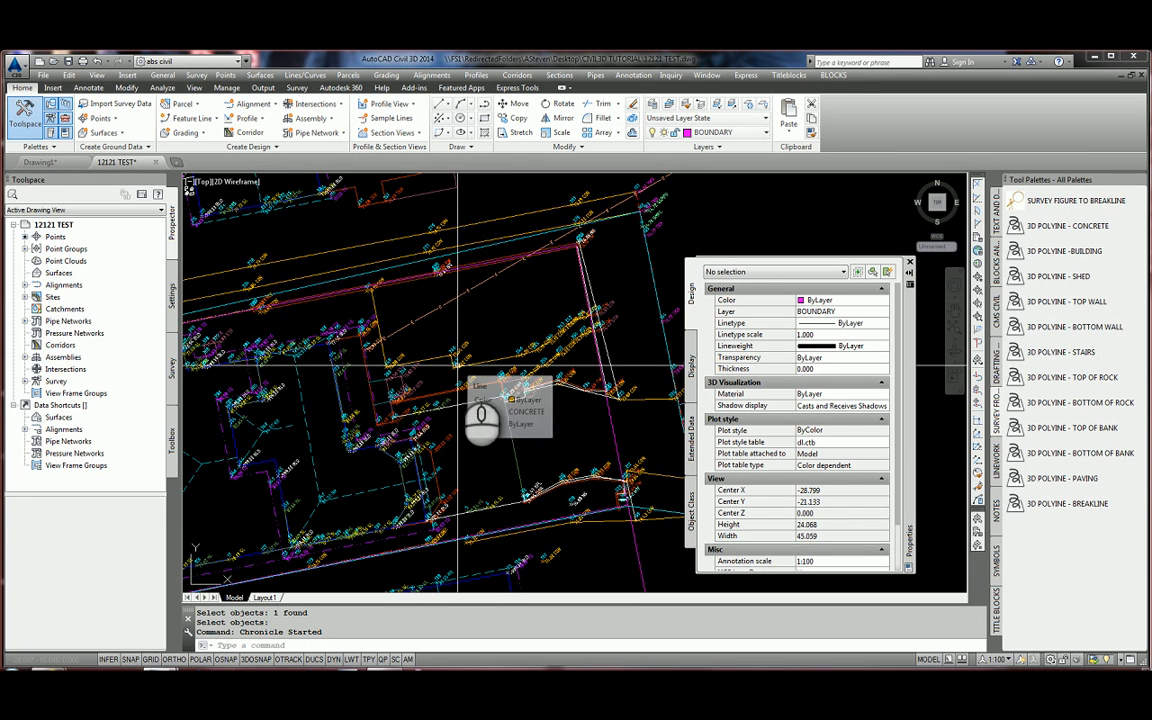
# Zoom out and expand Point Groups to list _All Points, POINTS -899, POINTS NO DISPLAY, POINTS -999 and CONTOURABLE.
pyautogui.scroll(-4, 555, 413)
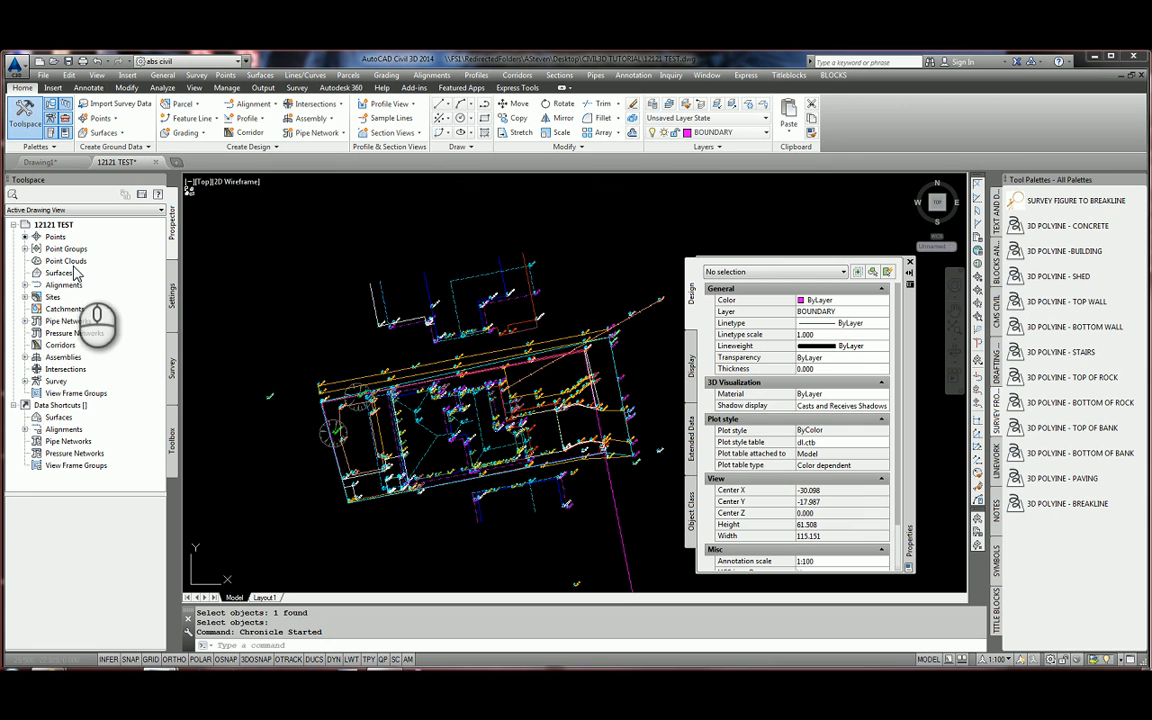
pyautogui.click(25, 249)
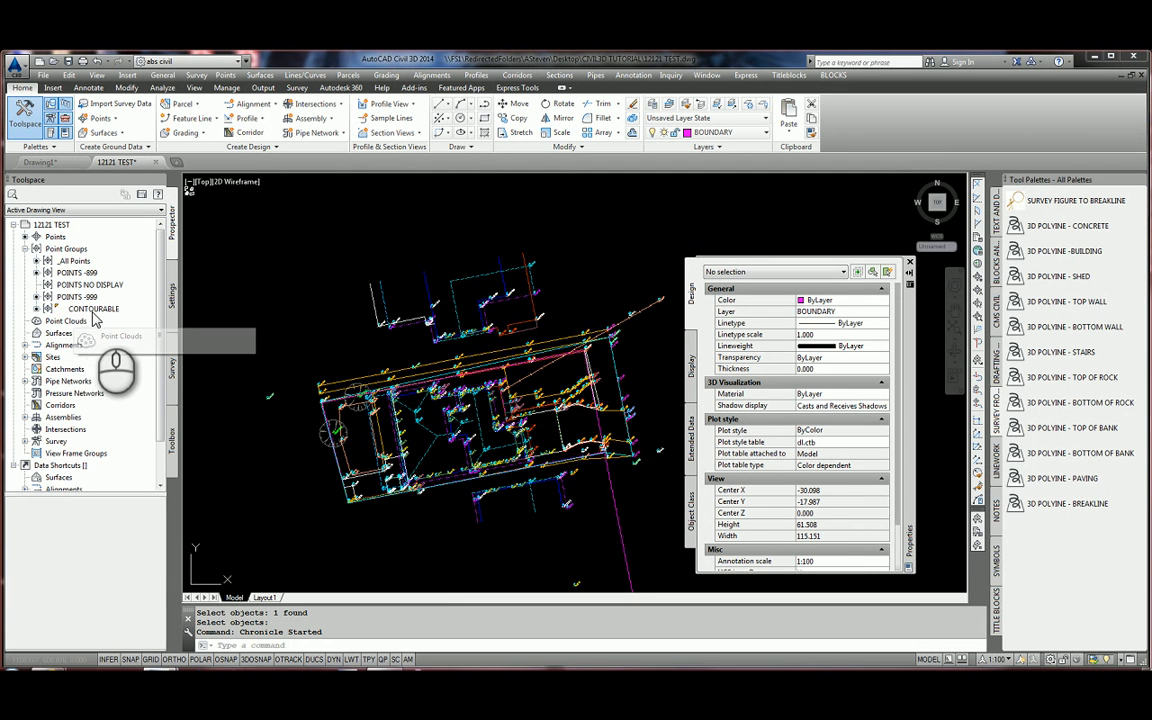
pyautogui.rightClick(88, 315)
pyautogui.click(120, 318)
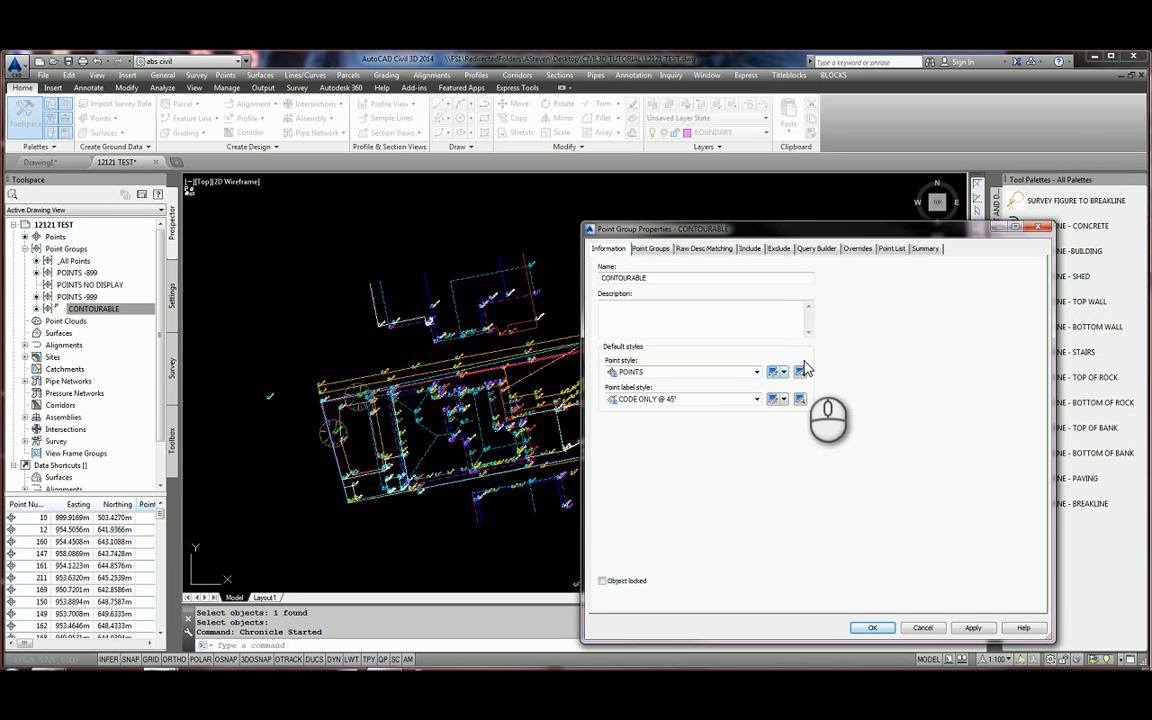
pyautogui.click(752, 249)
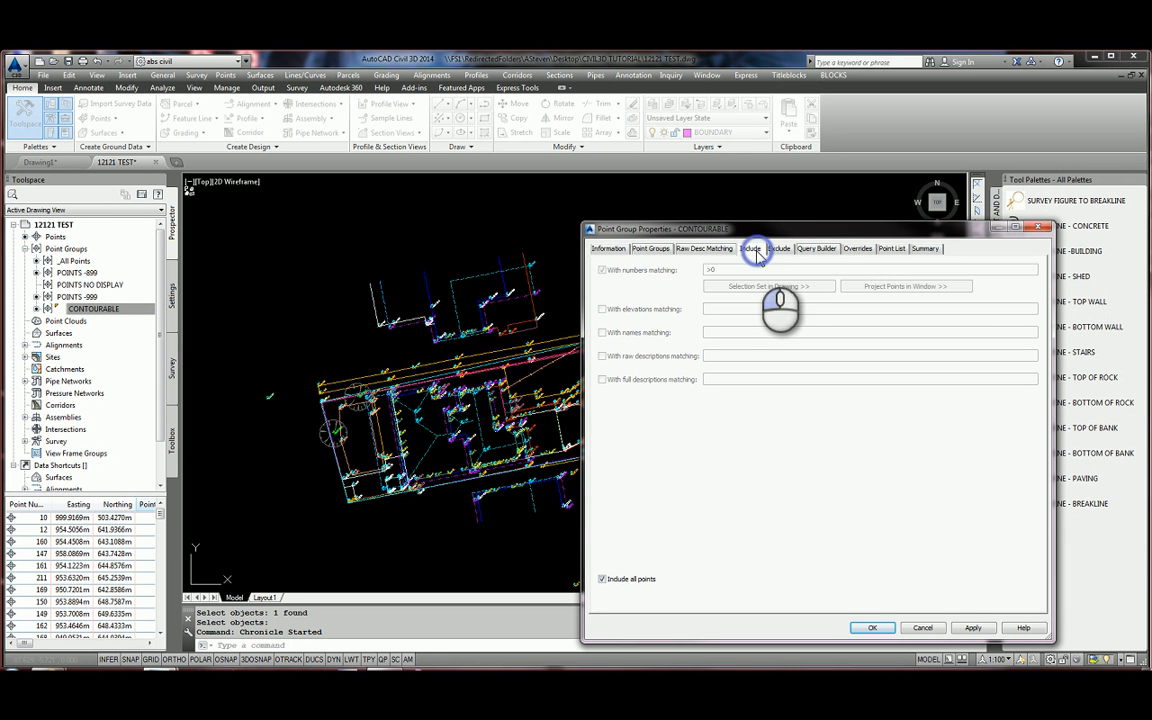
pyautogui.click(776, 250)
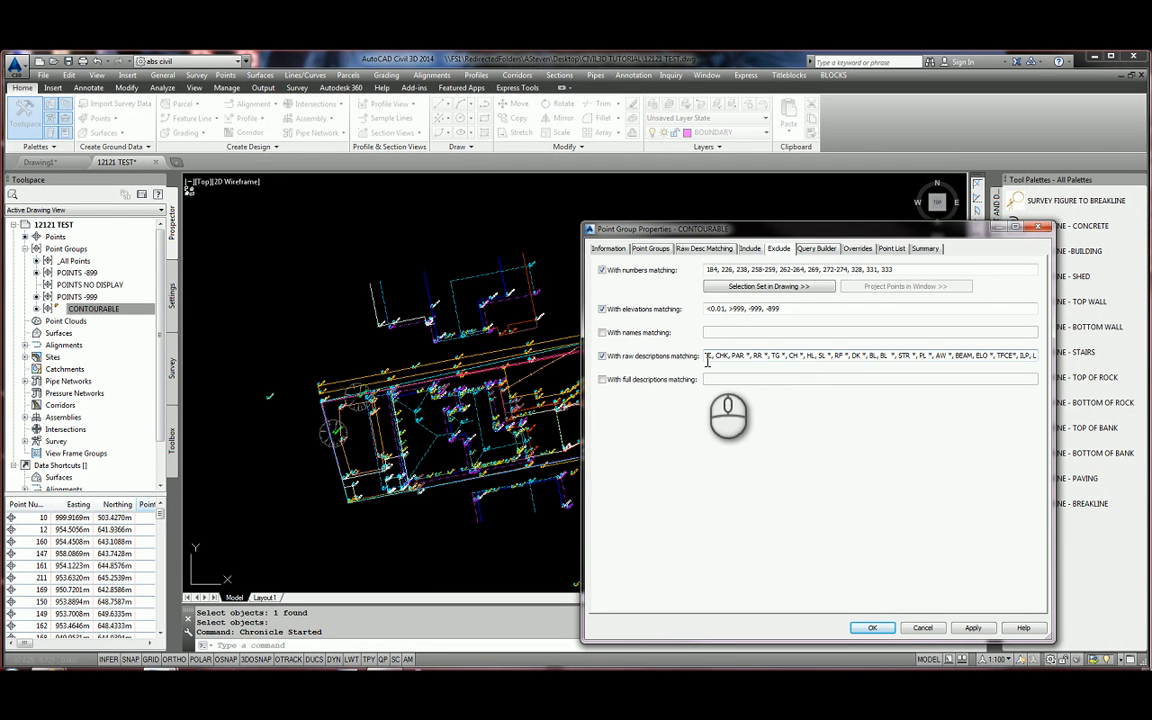
pyautogui.moveTo(705, 355); pyautogui.dragTo(1040, 356)
pyautogui.press('Delete')
pyautogui.hotkey('ctrl', 'z')
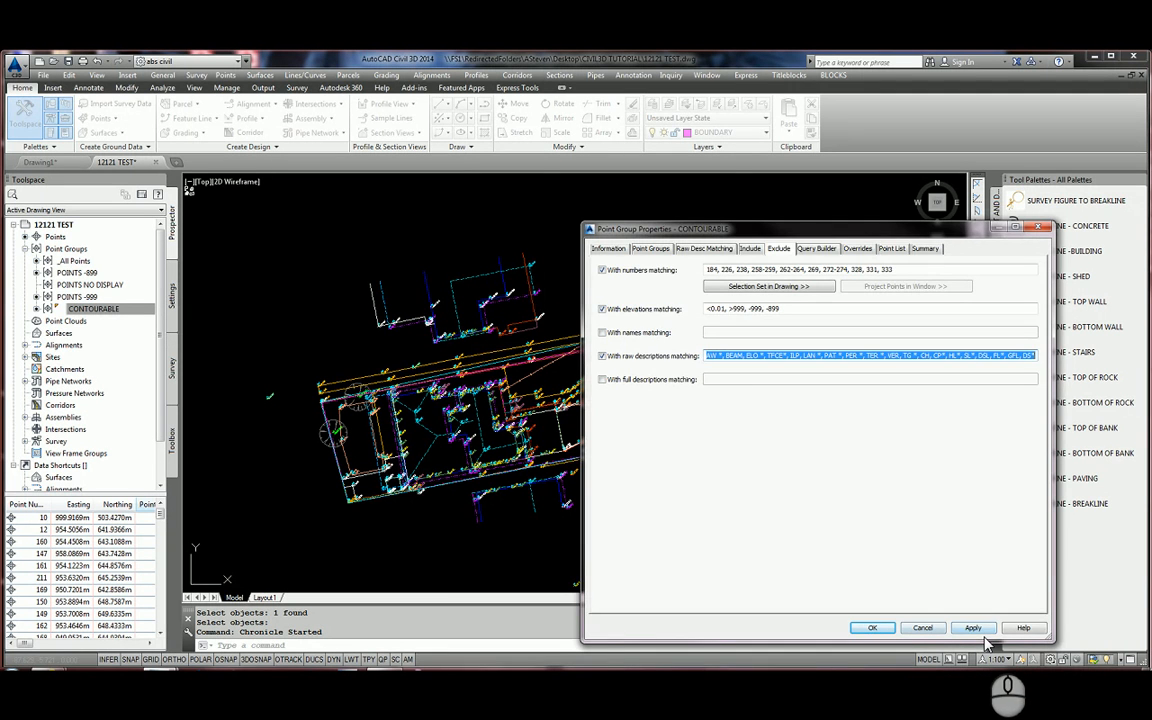
pyautogui.click(935, 629)
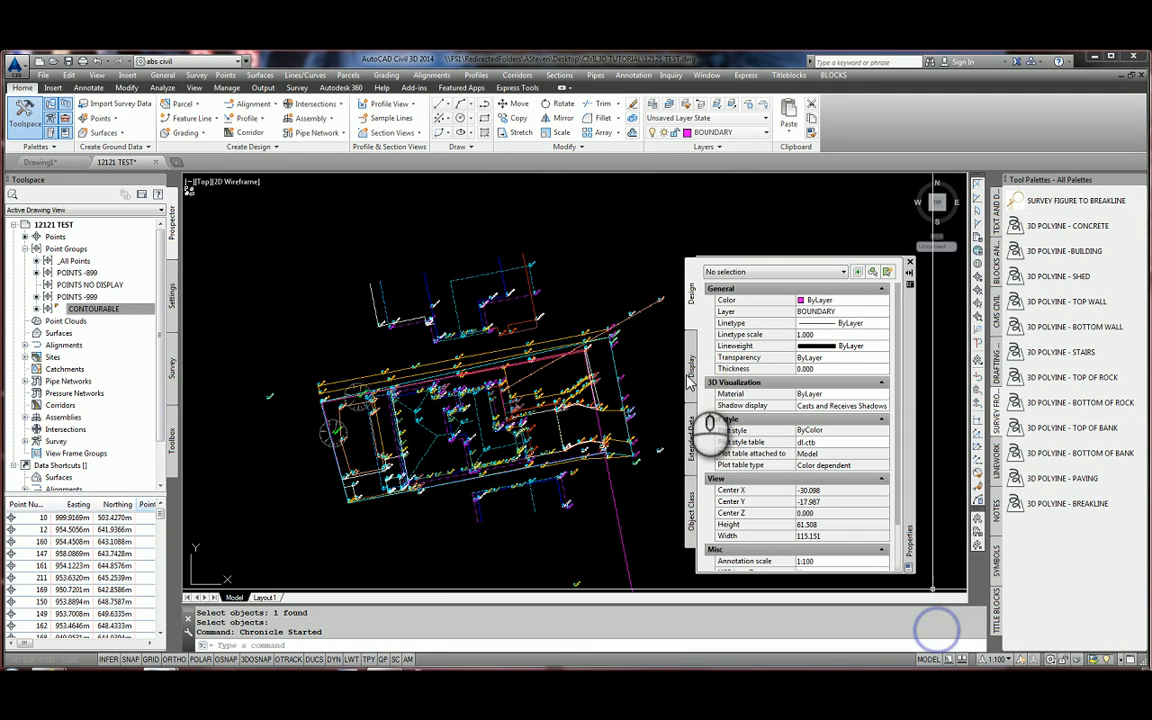
pyautogui.click(84, 311)
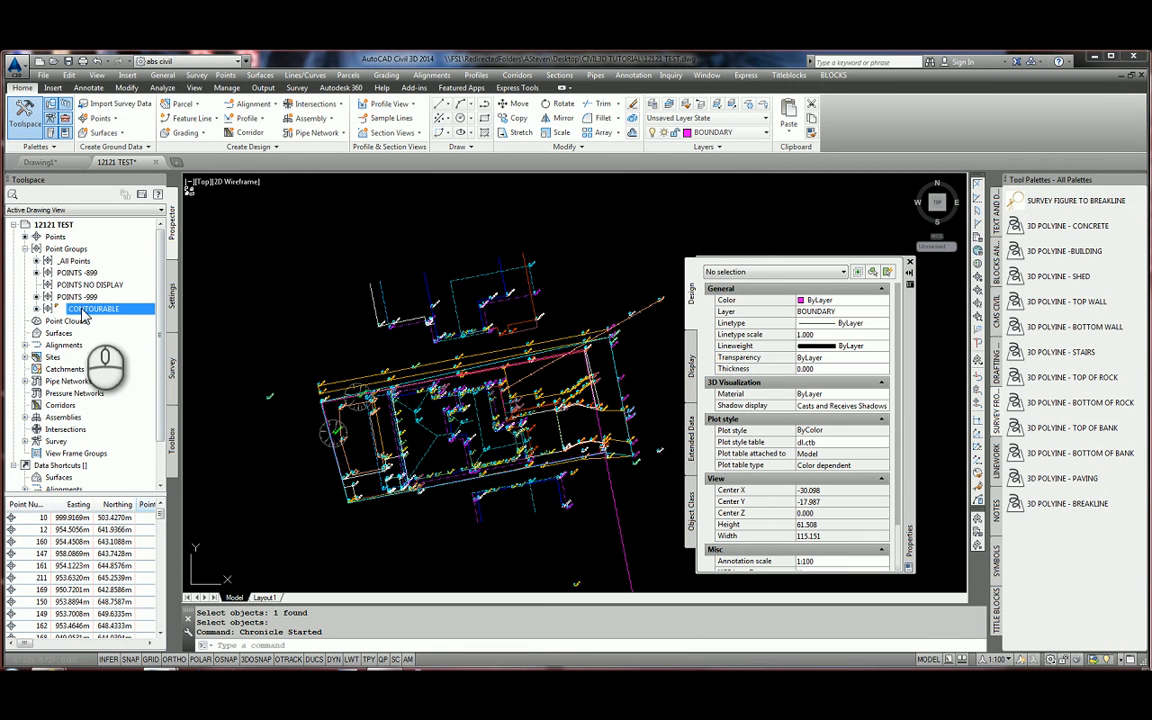
pyautogui.rightClick(90, 297)
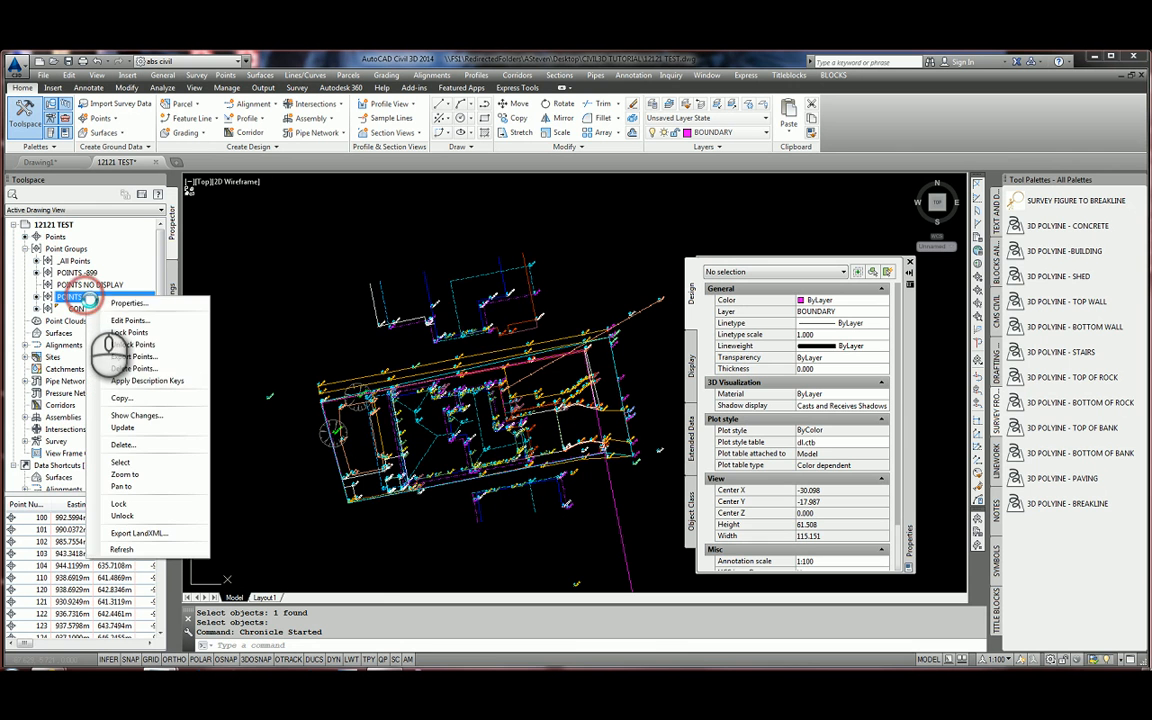
pyautogui.click(128, 303)
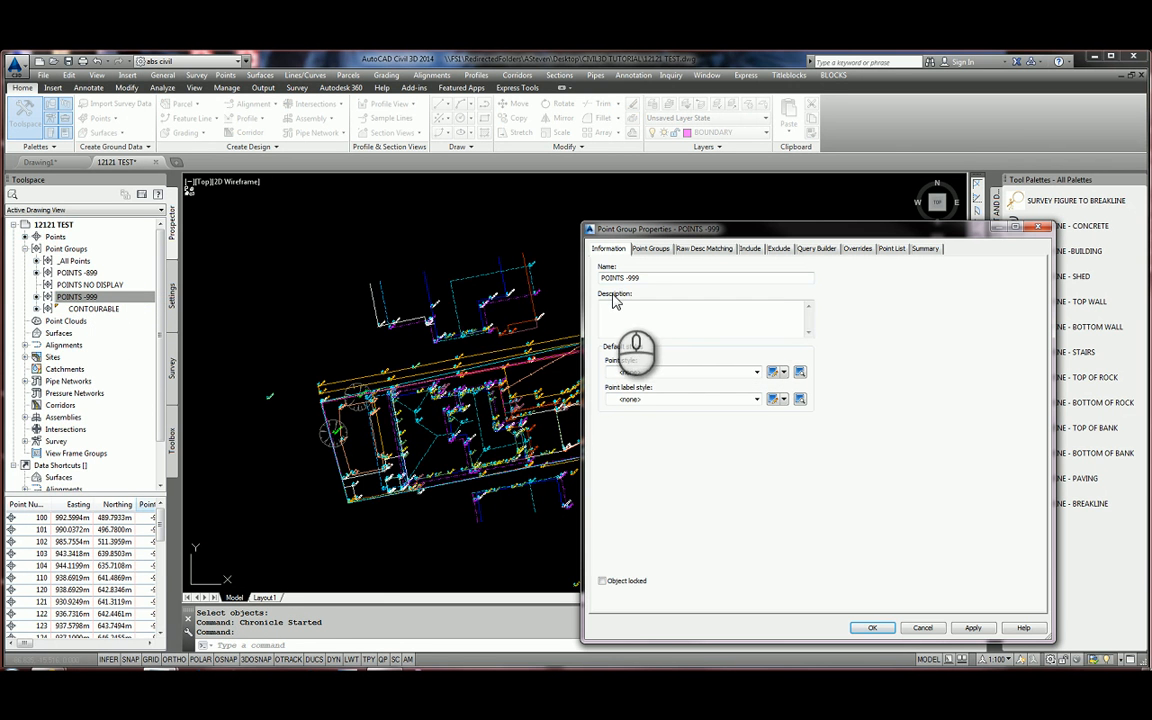
pyautogui.click(753, 250)
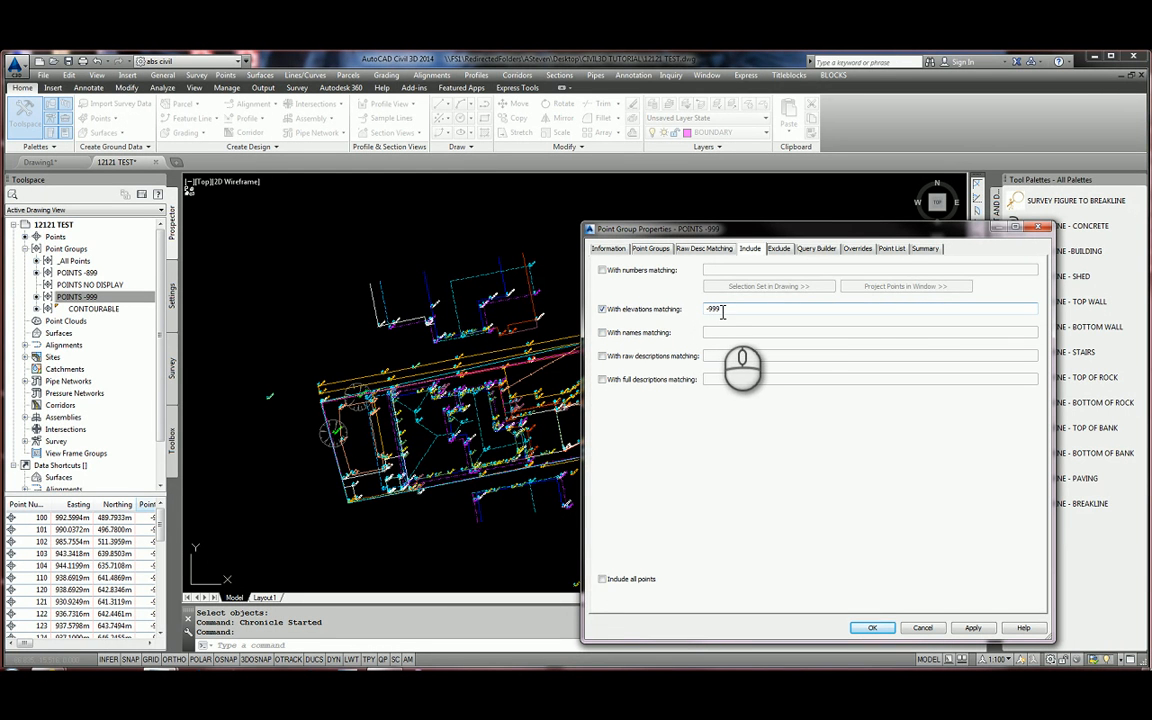
pyautogui.click(857, 249)
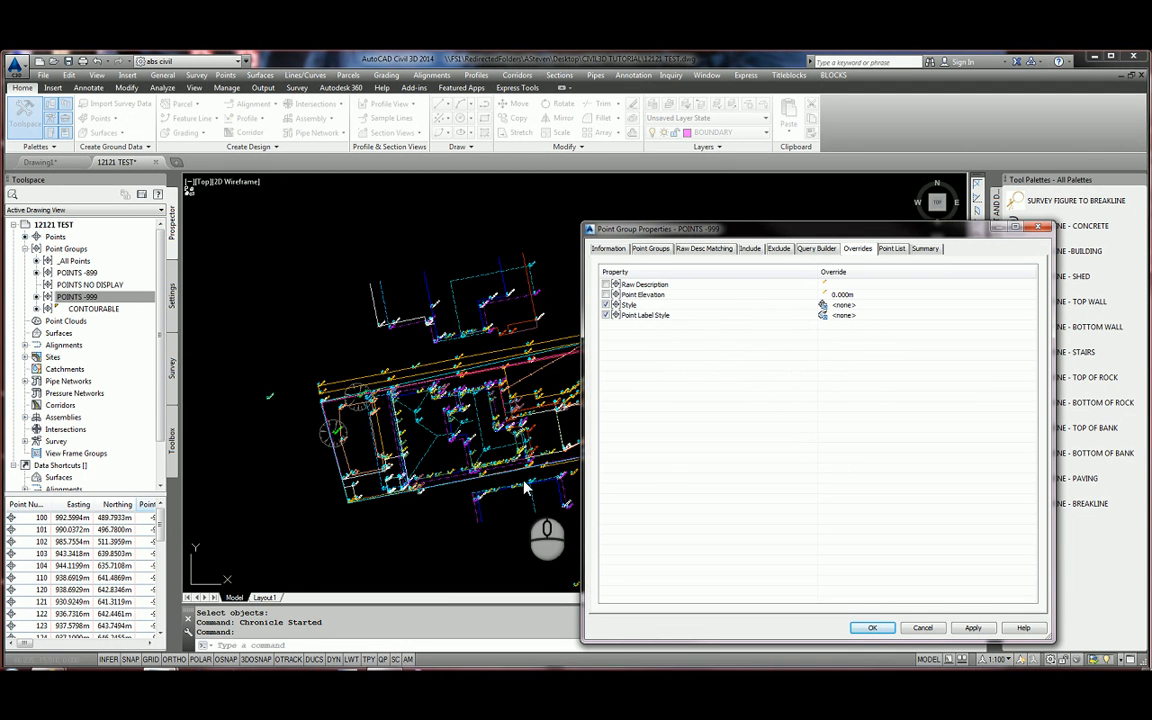
pyautogui.click(937, 629)
# Near point 397, turn on POINTS -899's Point Label Style override, PT No.-CODE @ 45°.
pyautogui.scroll(5, 432, 440)
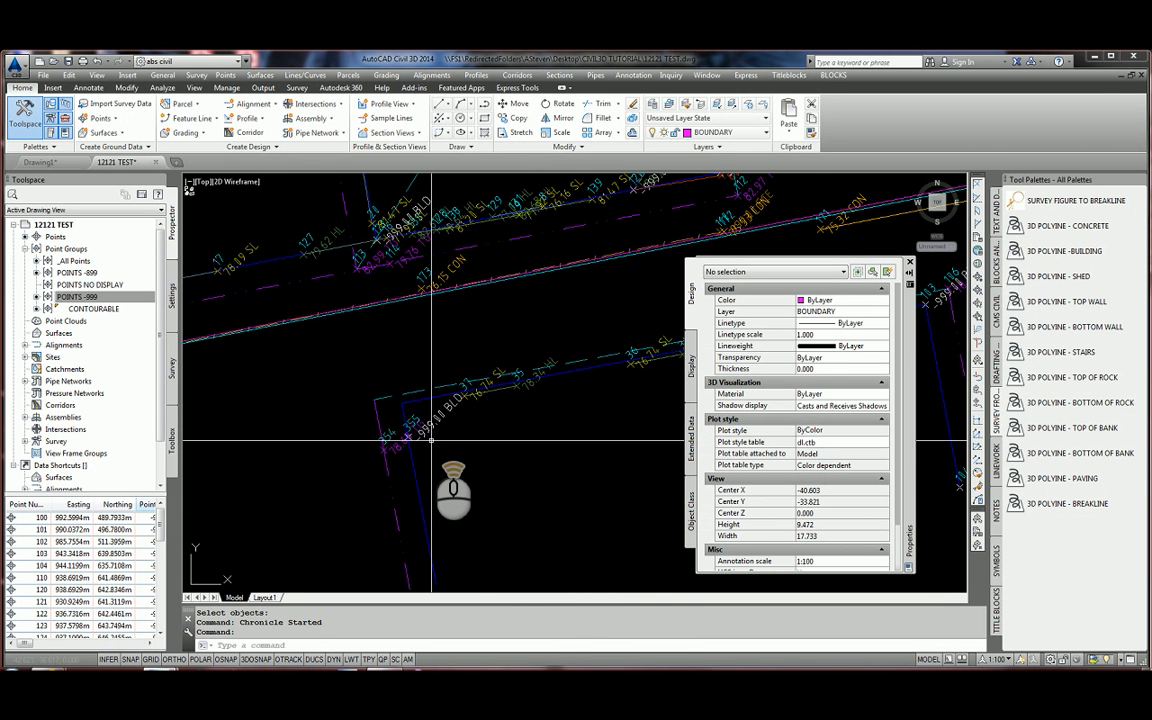
pyautogui.scroll(-3, 432, 440)
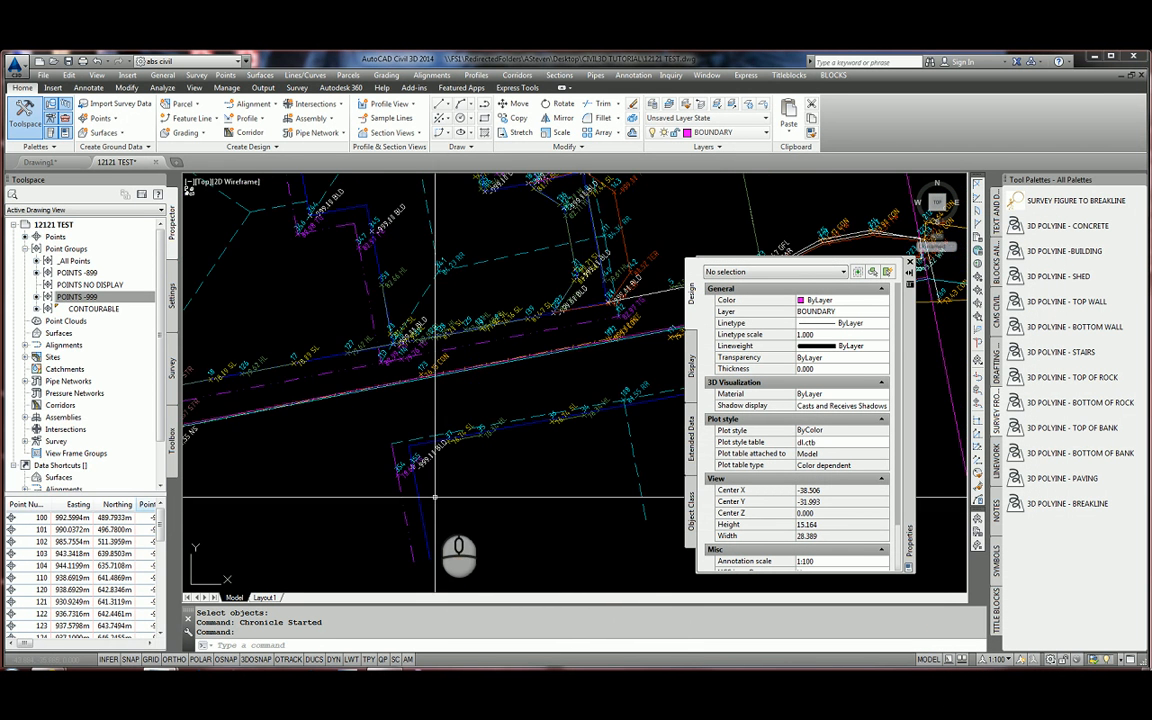
pyautogui.scroll(-2, 600, 480)
pyautogui.scroll(5, 216, 385)
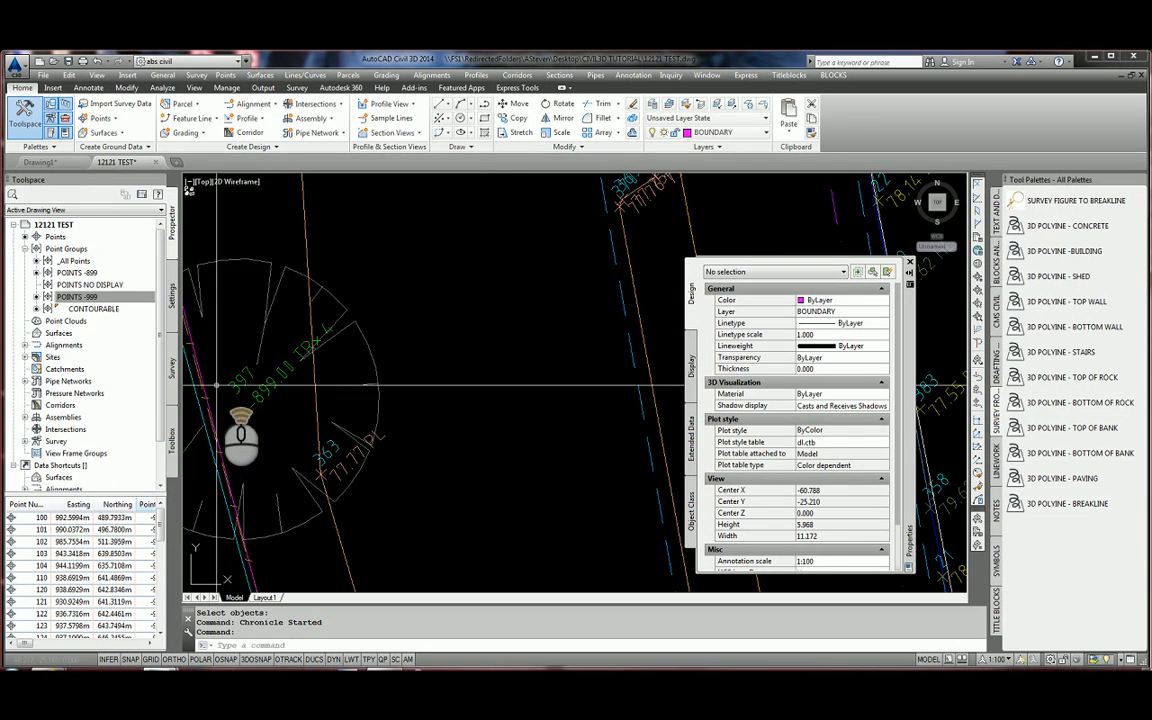
pyautogui.scroll(2, 216, 385)
pyautogui.click(80, 272)
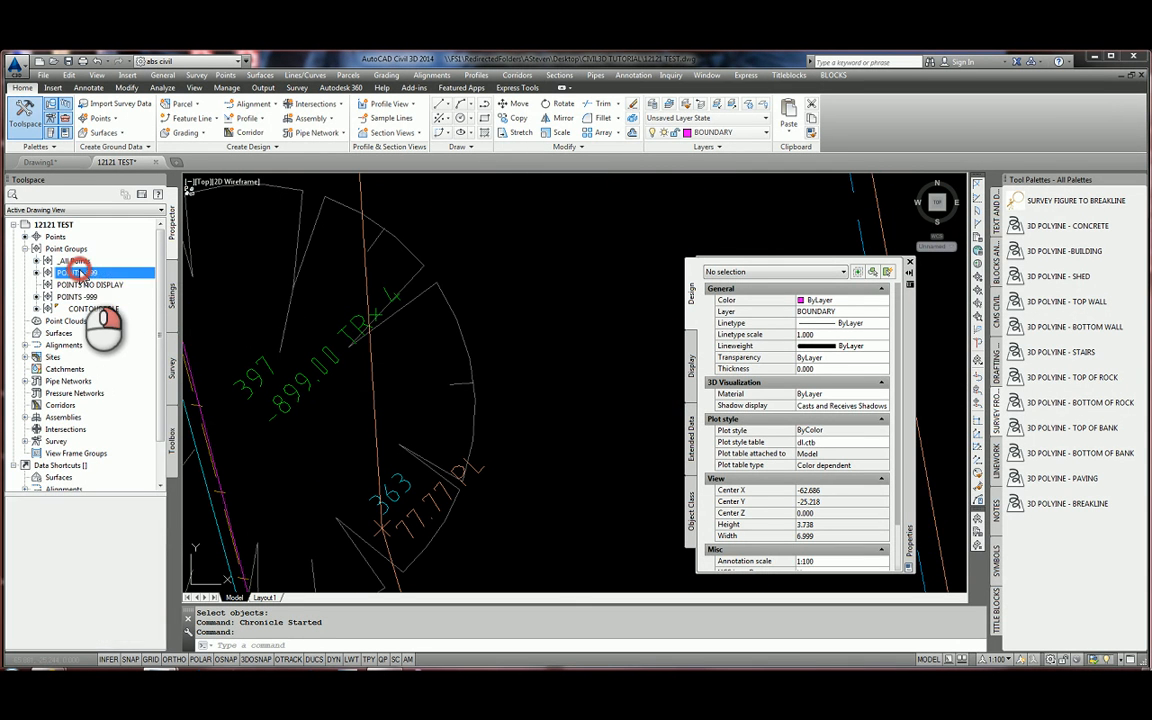
pyautogui.rightClick(80, 272)
pyautogui.click(125, 276)
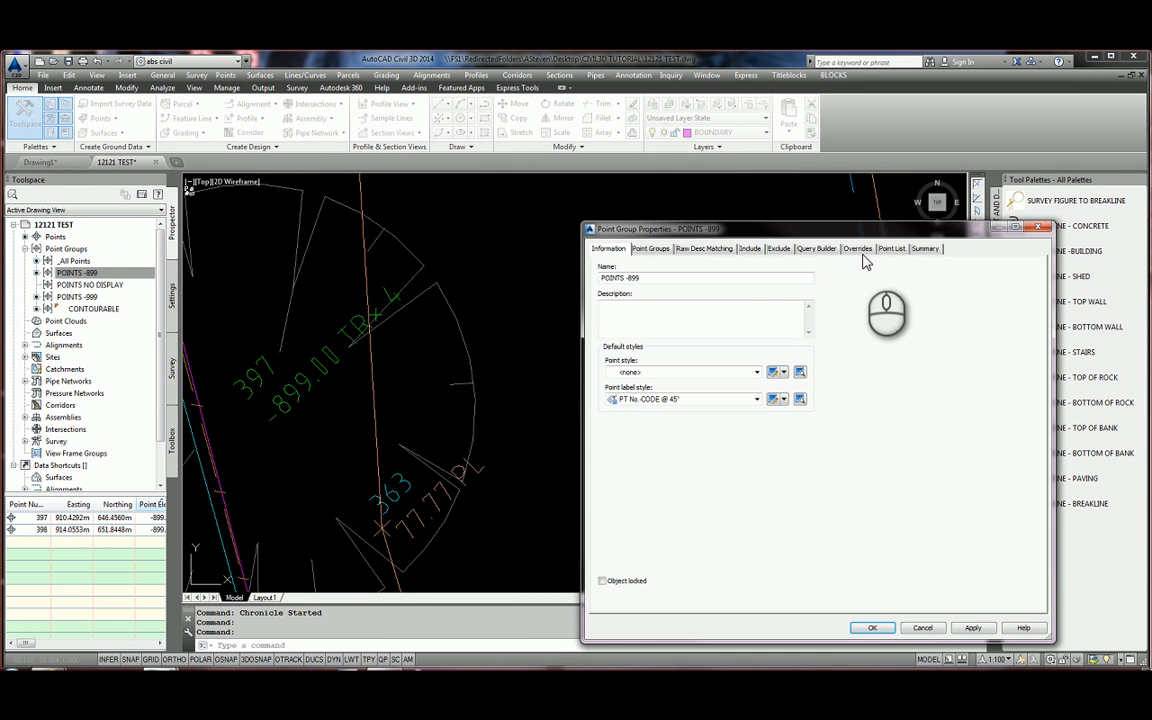
pyautogui.click(750, 248)
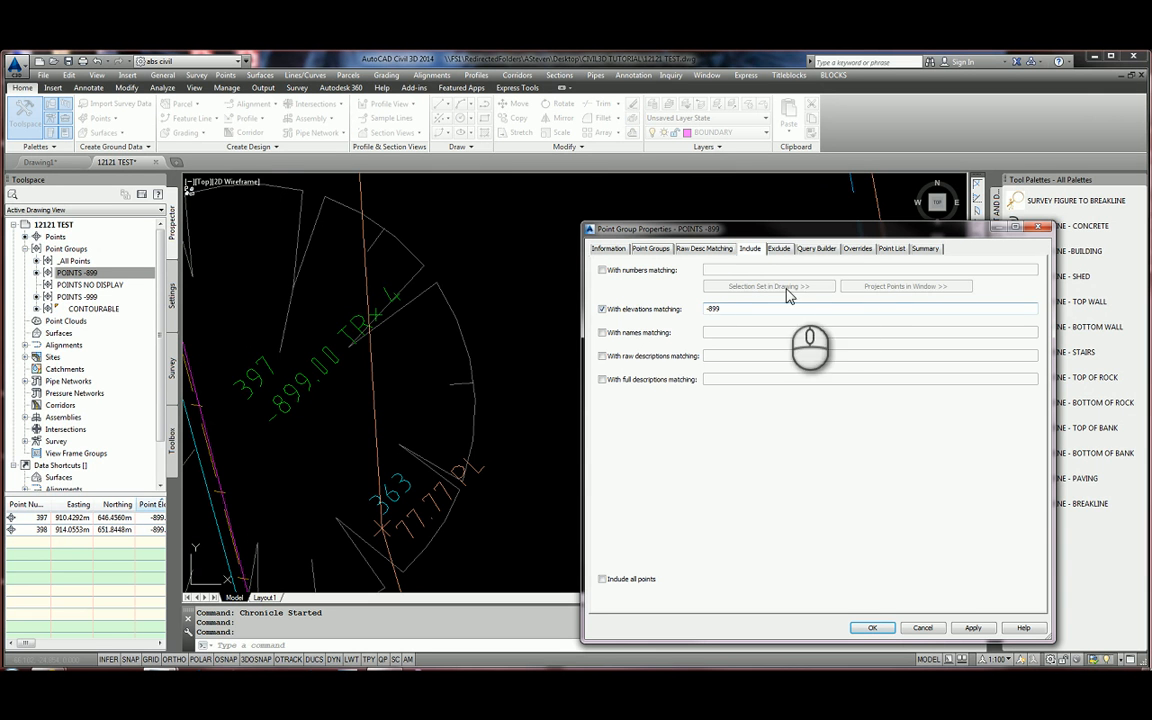
pyautogui.click(857, 248)
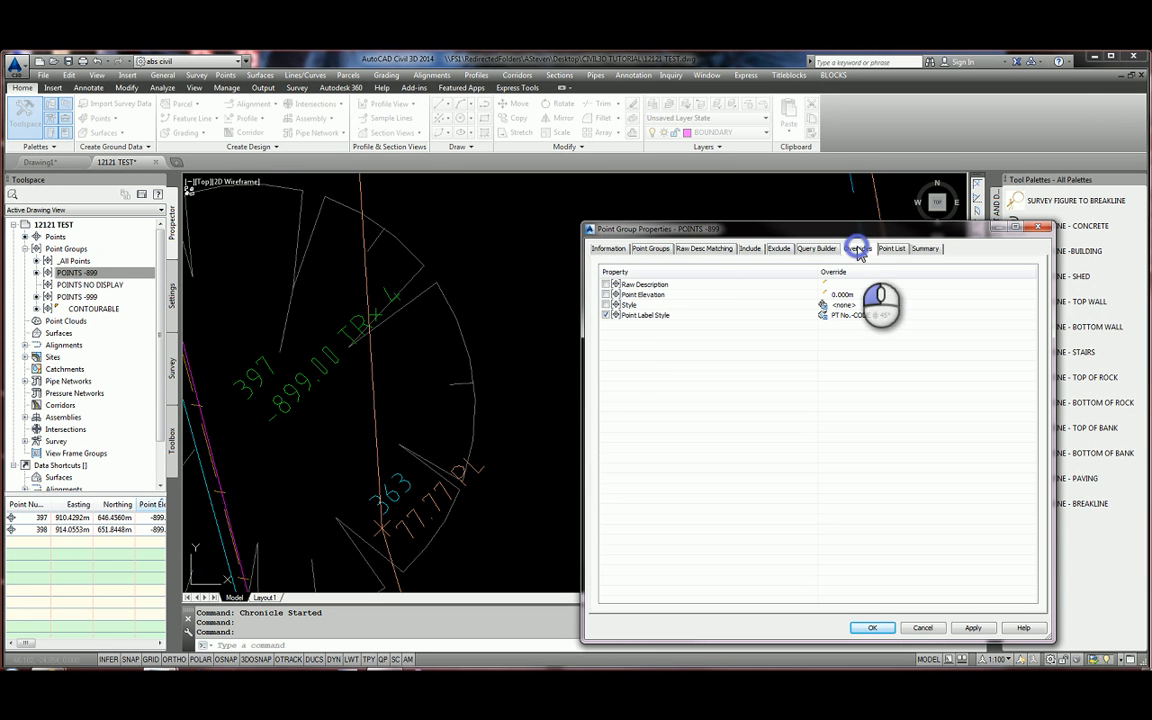
pyautogui.click(605, 315)
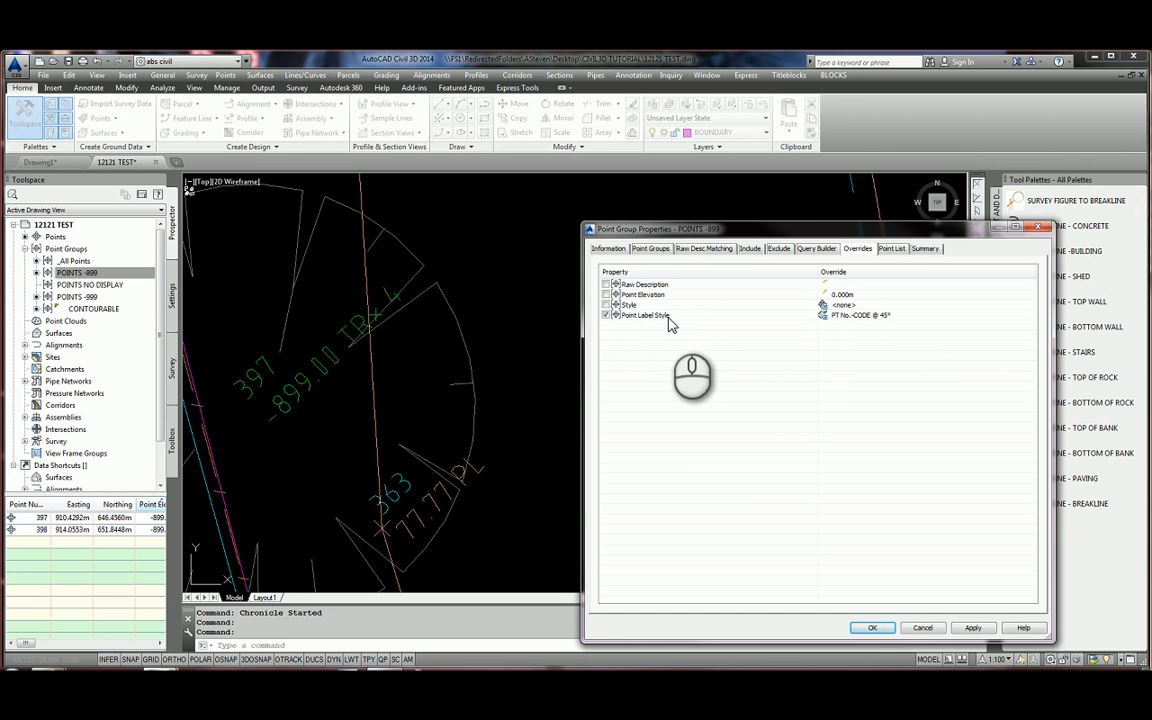
pyautogui.click(872, 628)
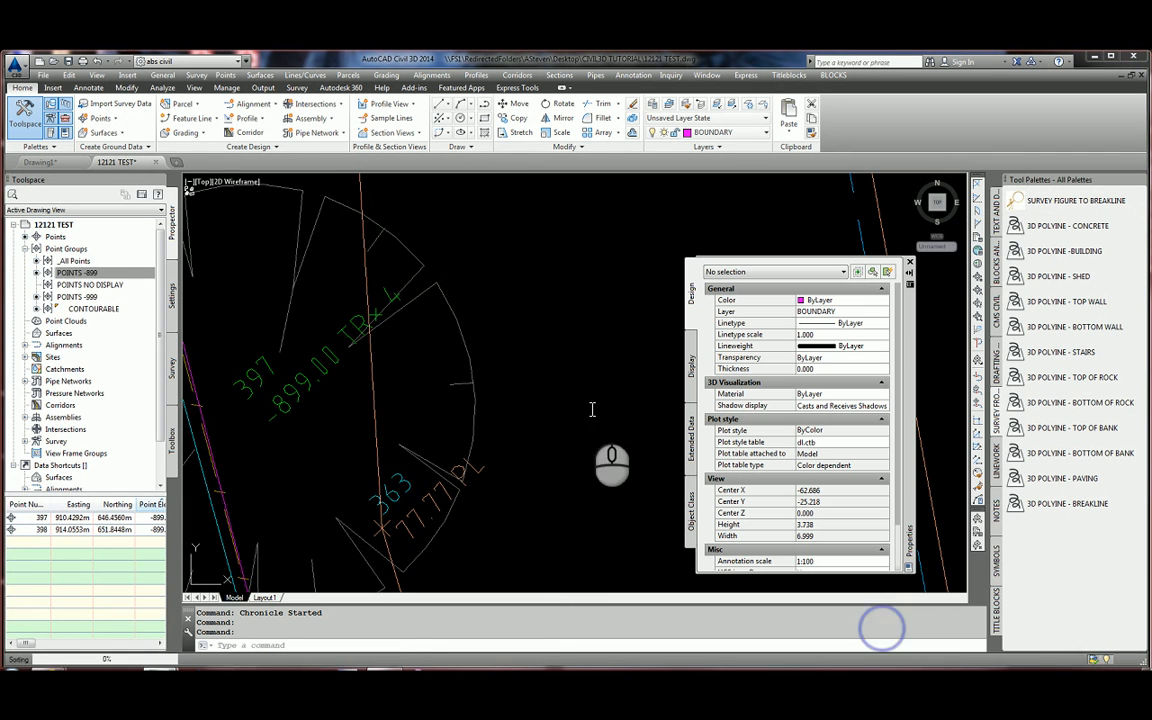
# Move _All Points below POINTS -899, POINTS NO DISPLAY, POINTS -999 and CONTOURABLE, and apply.
pyautogui.click(78, 272)
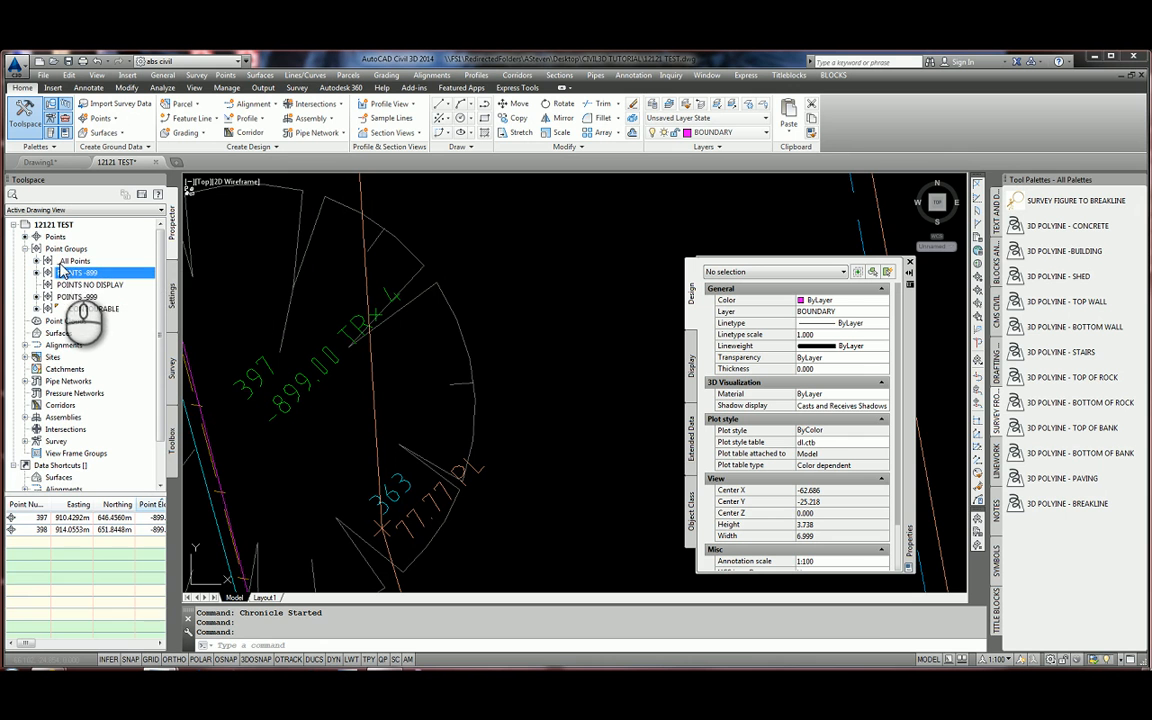
pyautogui.rightClick(68, 249)
pyautogui.click(95, 259)
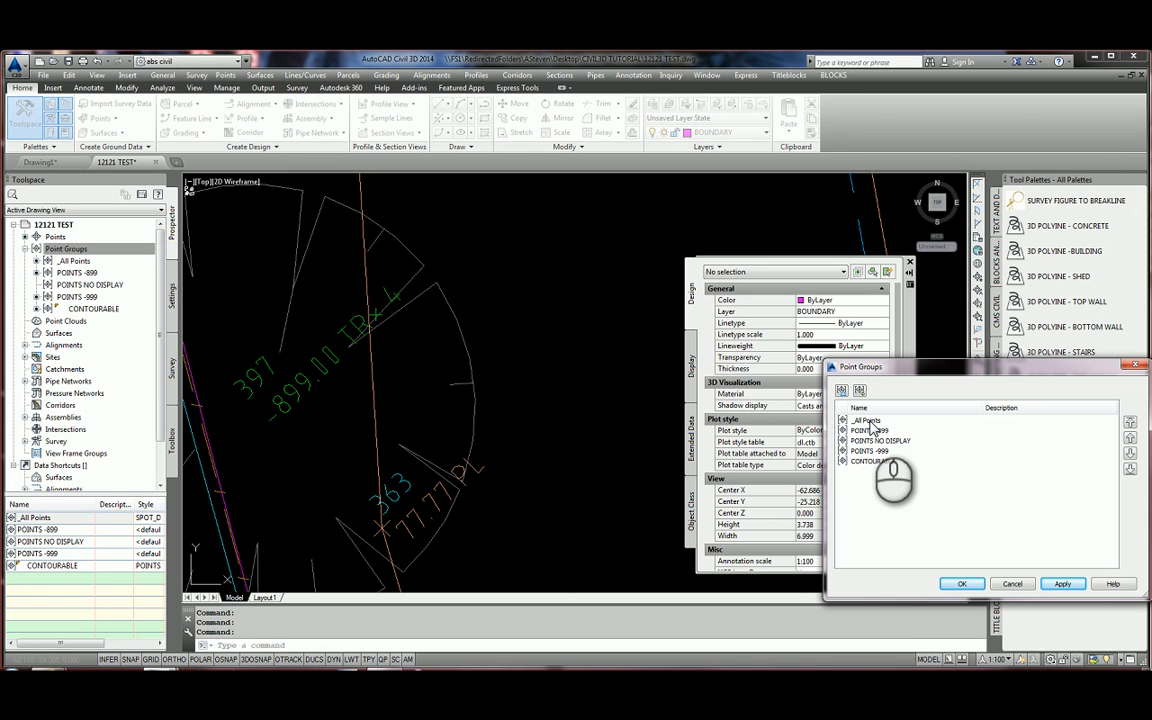
pyautogui.click(868, 421)
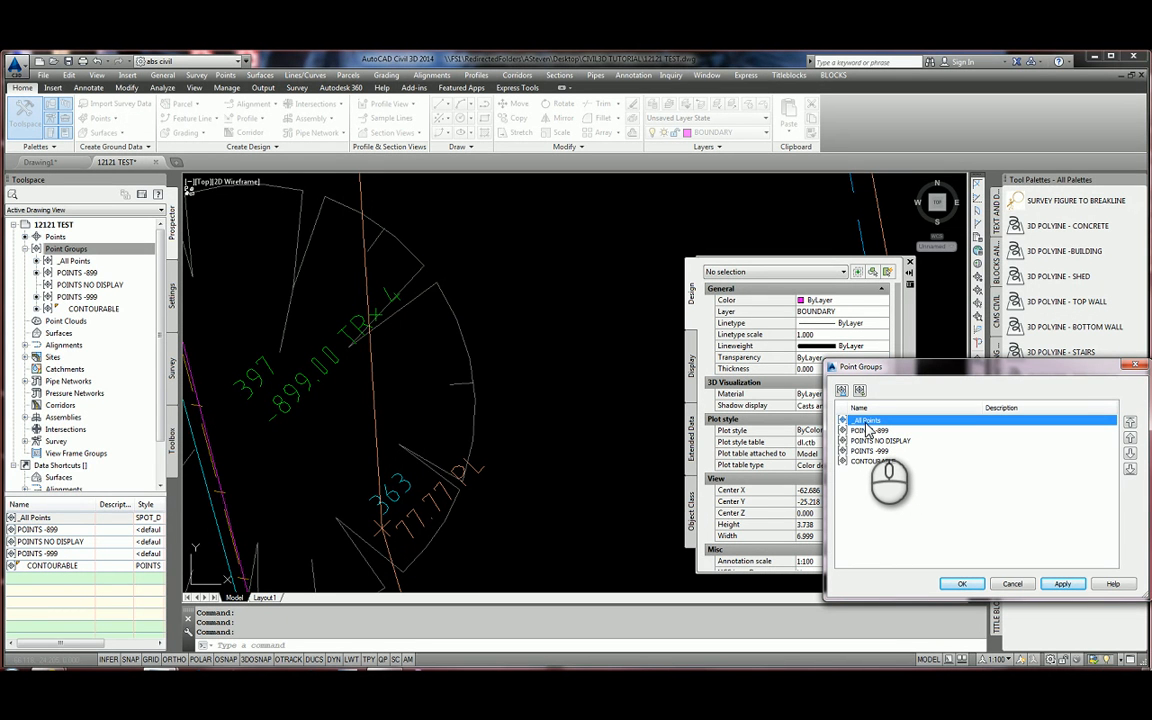
pyautogui.click(1130, 469)
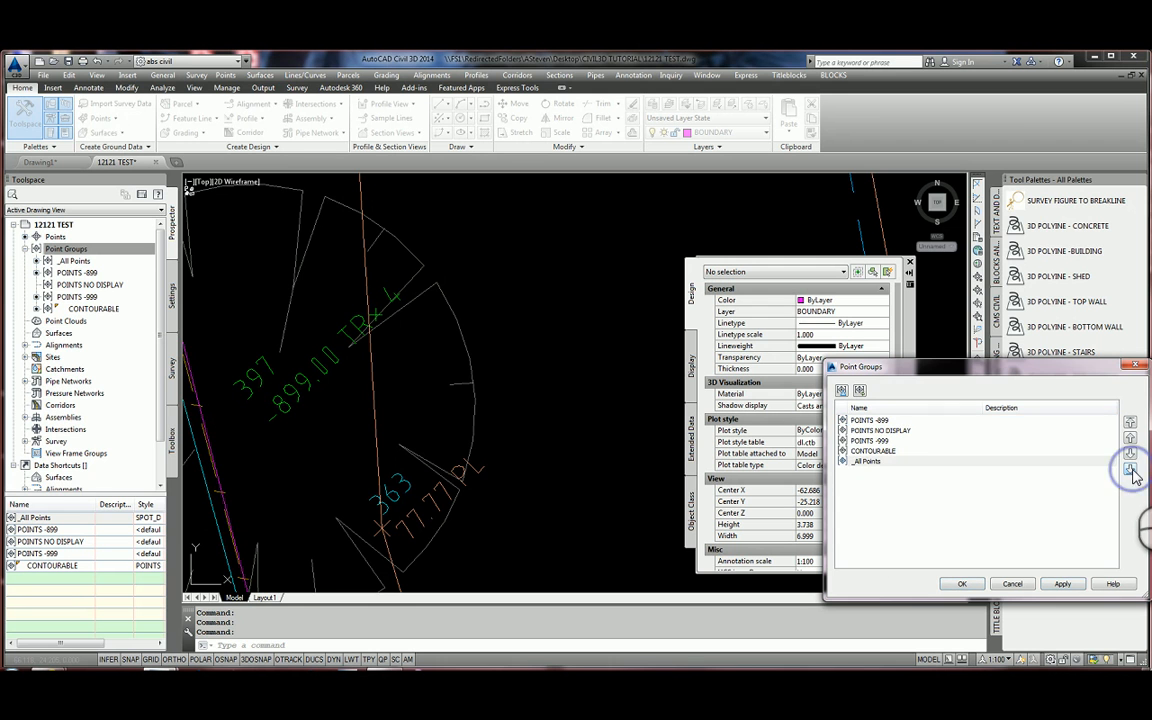
pyautogui.click(886, 422)
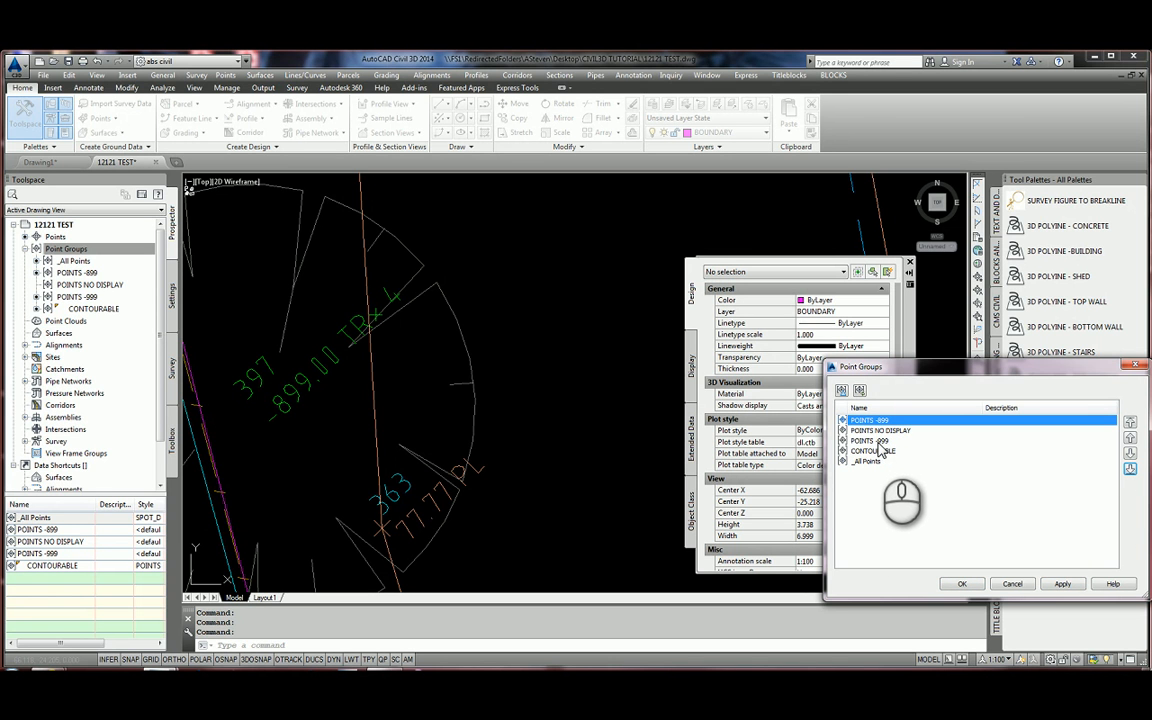
pyautogui.click(886, 442)
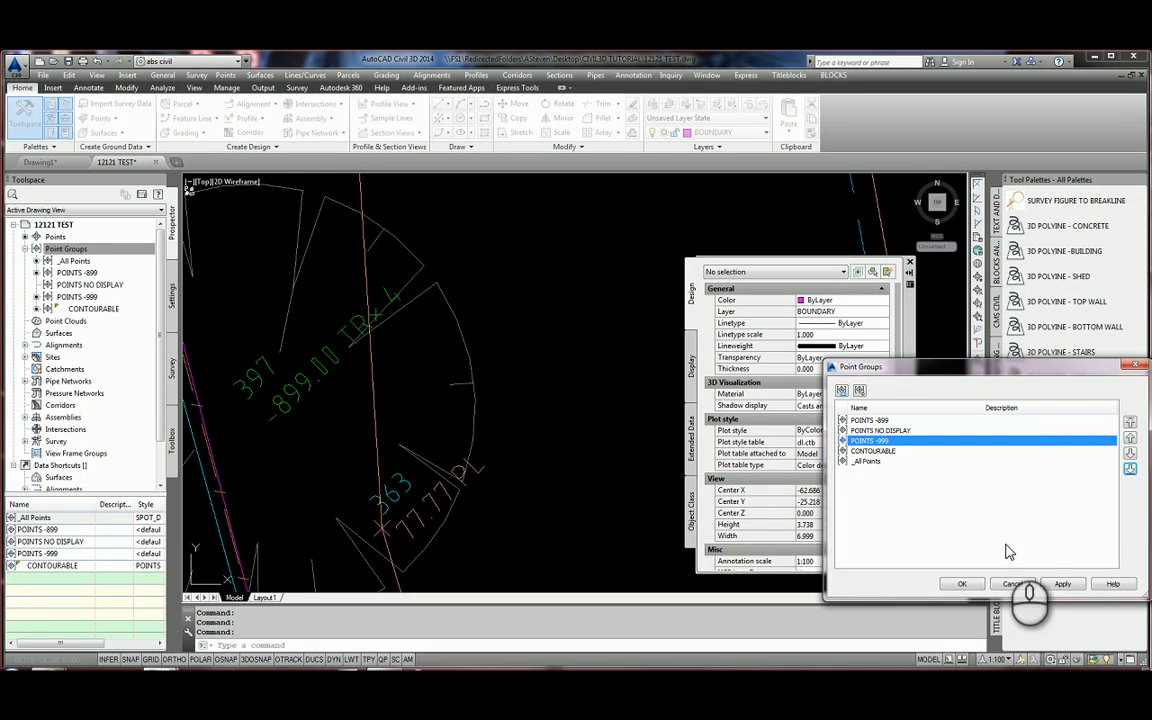
pyautogui.click(1064, 585)
pyautogui.click(963, 585)
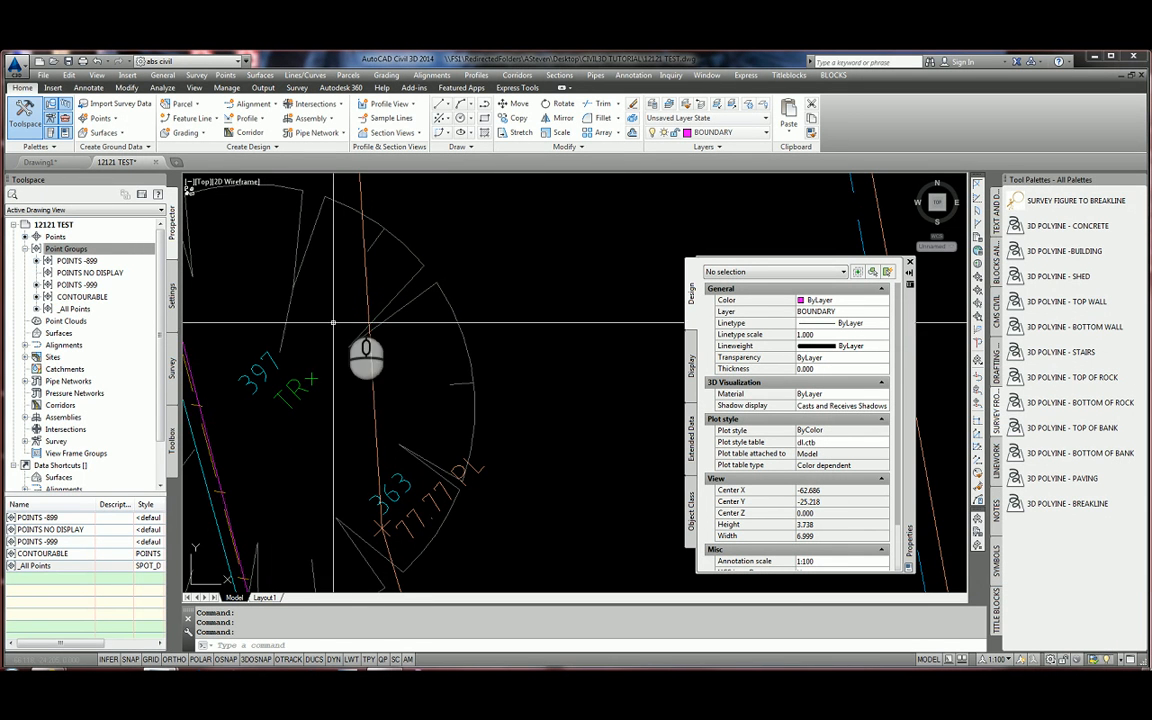
pyautogui.scroll(-8, 296, 262)
pyautogui.scroll(-2, 483, 347)
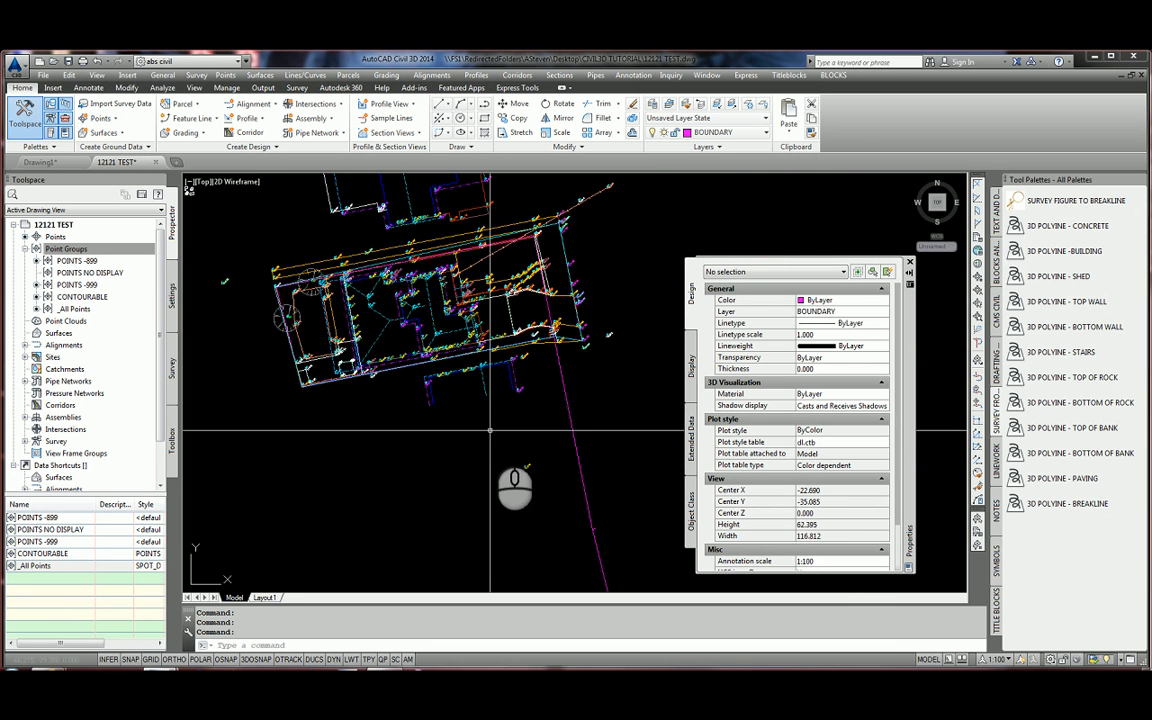
pyautogui.scroll(6, 422, 350)
pyautogui.scroll(-3, 392, 381)
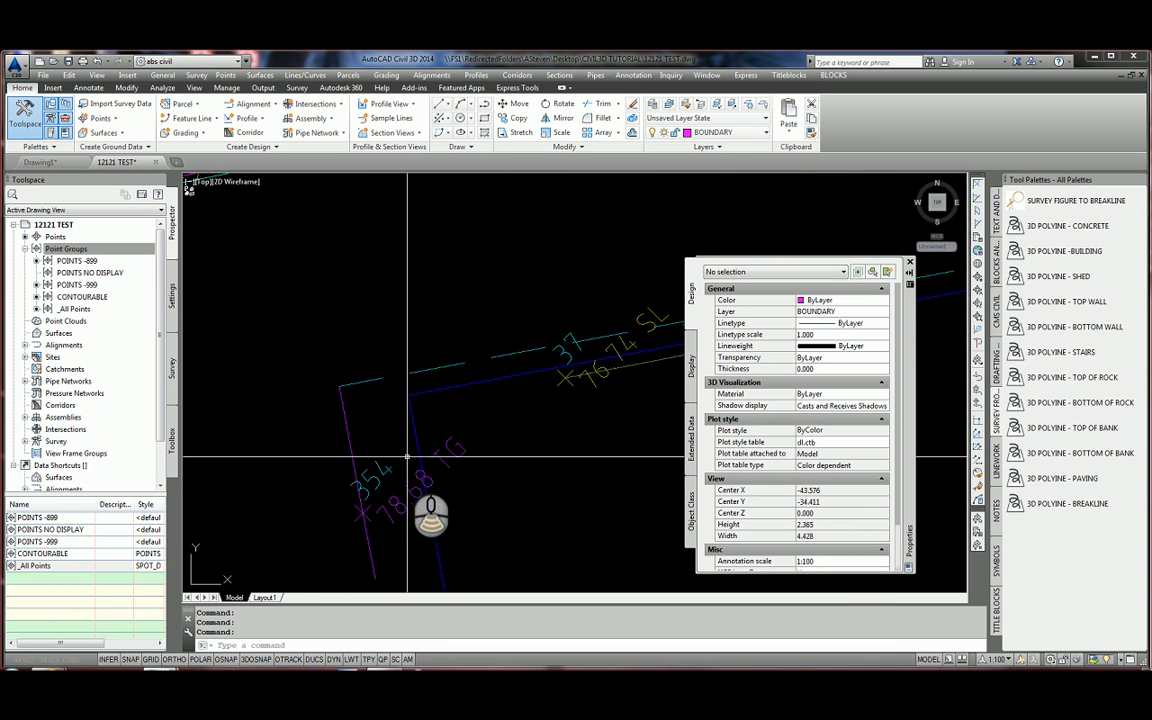
pyautogui.click(85, 272)
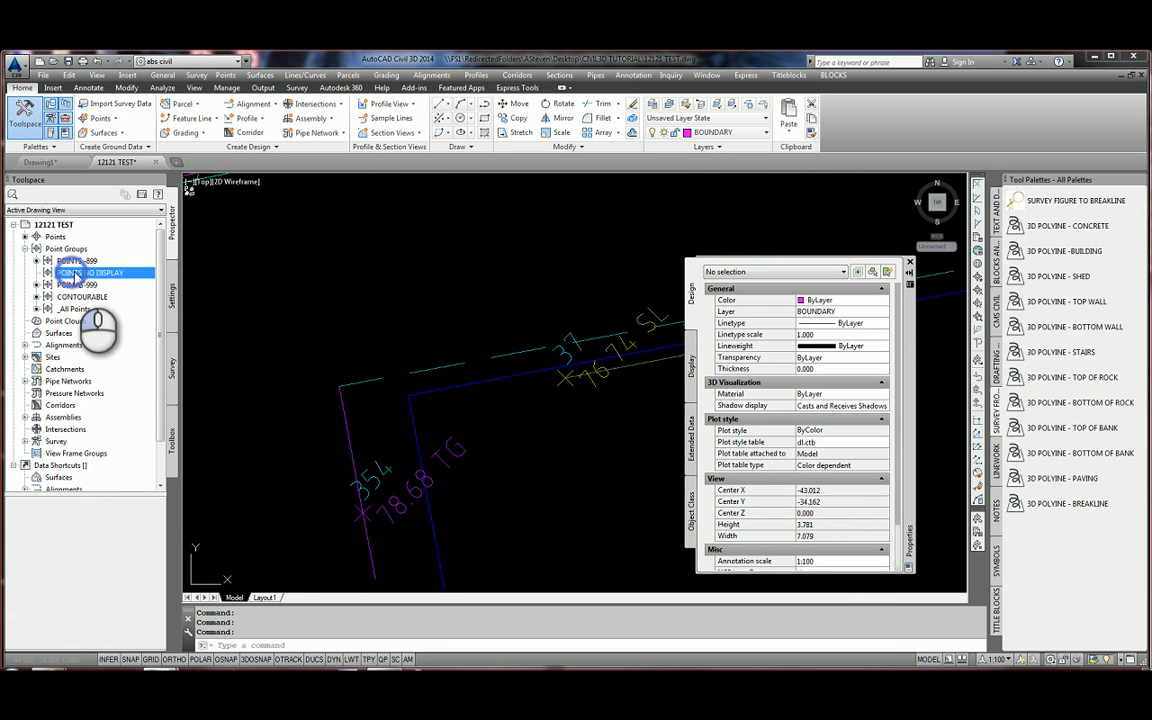
pyautogui.rightClick(92, 272)
pyautogui.click(120, 280)
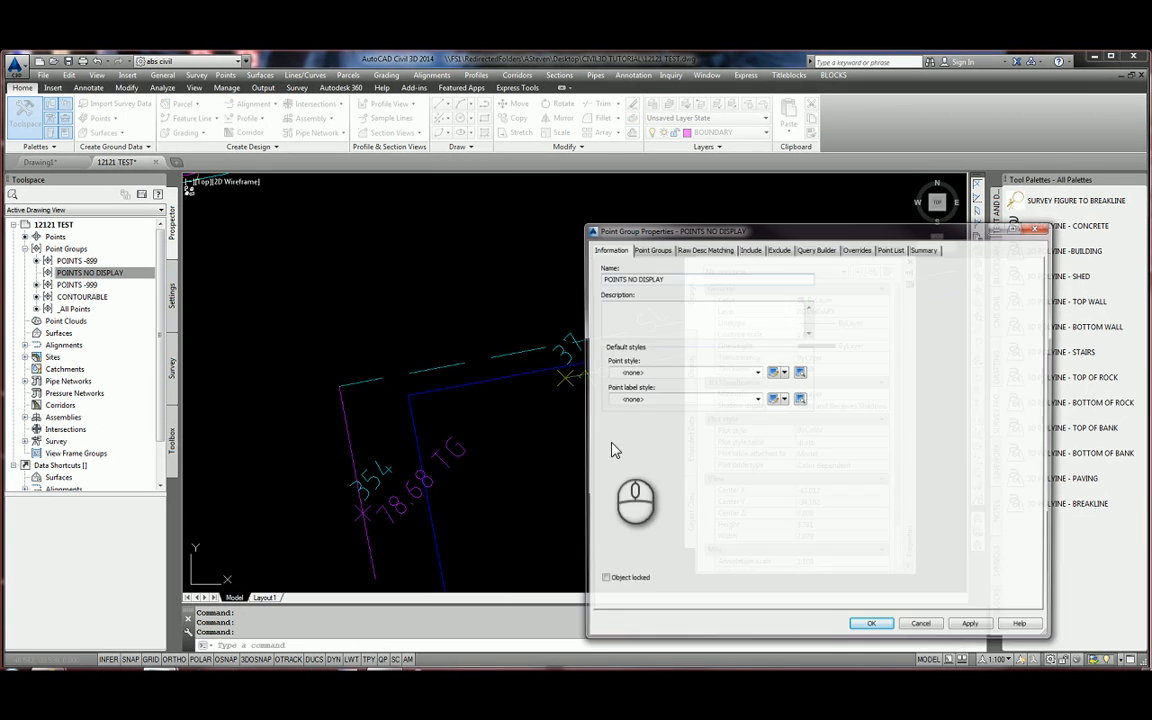
pyautogui.click(750, 248)
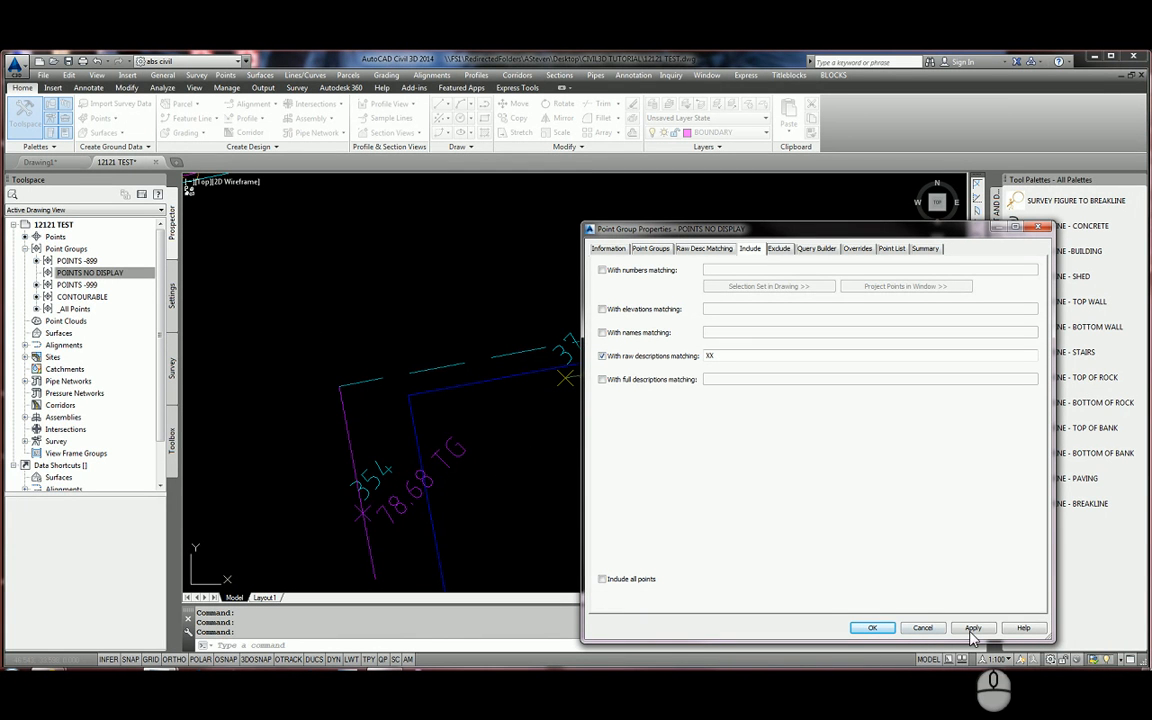
pyautogui.click(878, 629)
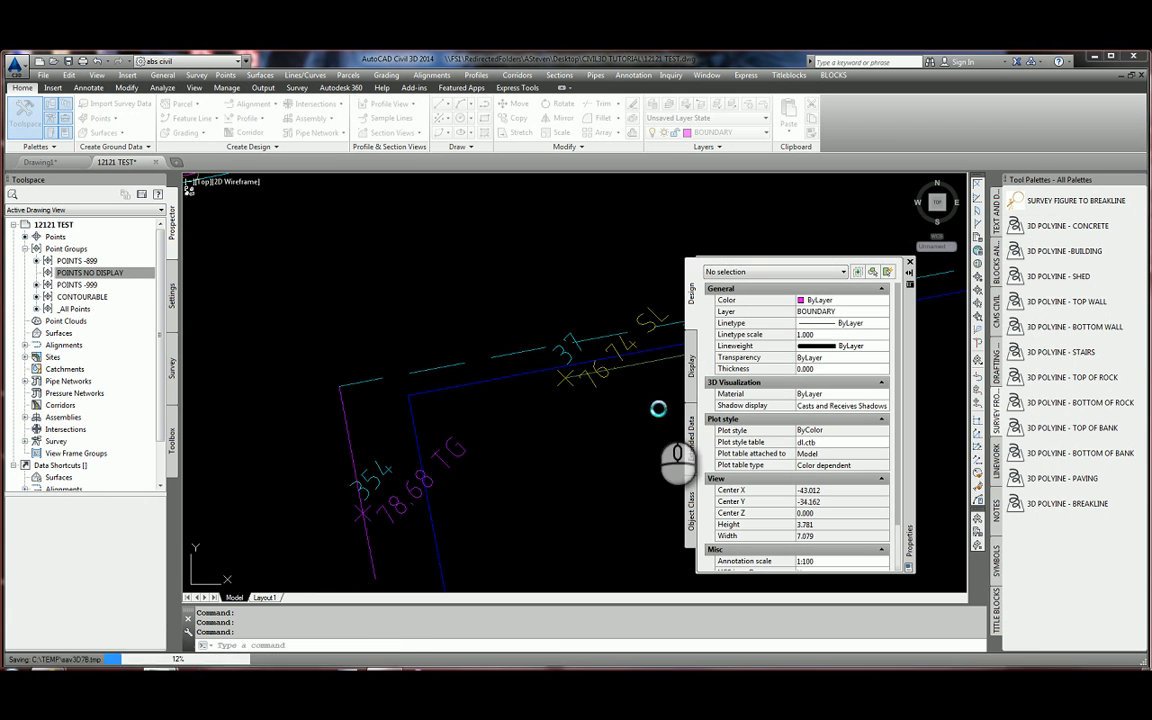
# Move _All Points to the top of the point group order and apply it.
pyautogui.rightClick(67, 249)
pyautogui.click(105, 258)
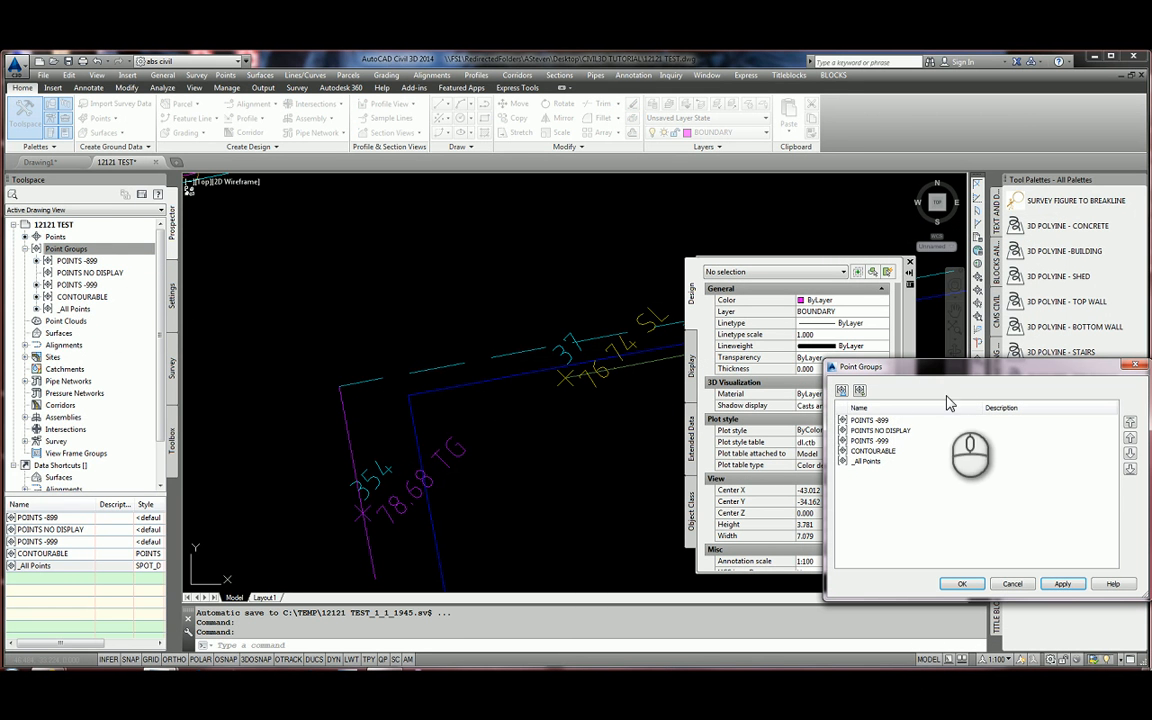
pyautogui.click(867, 461)
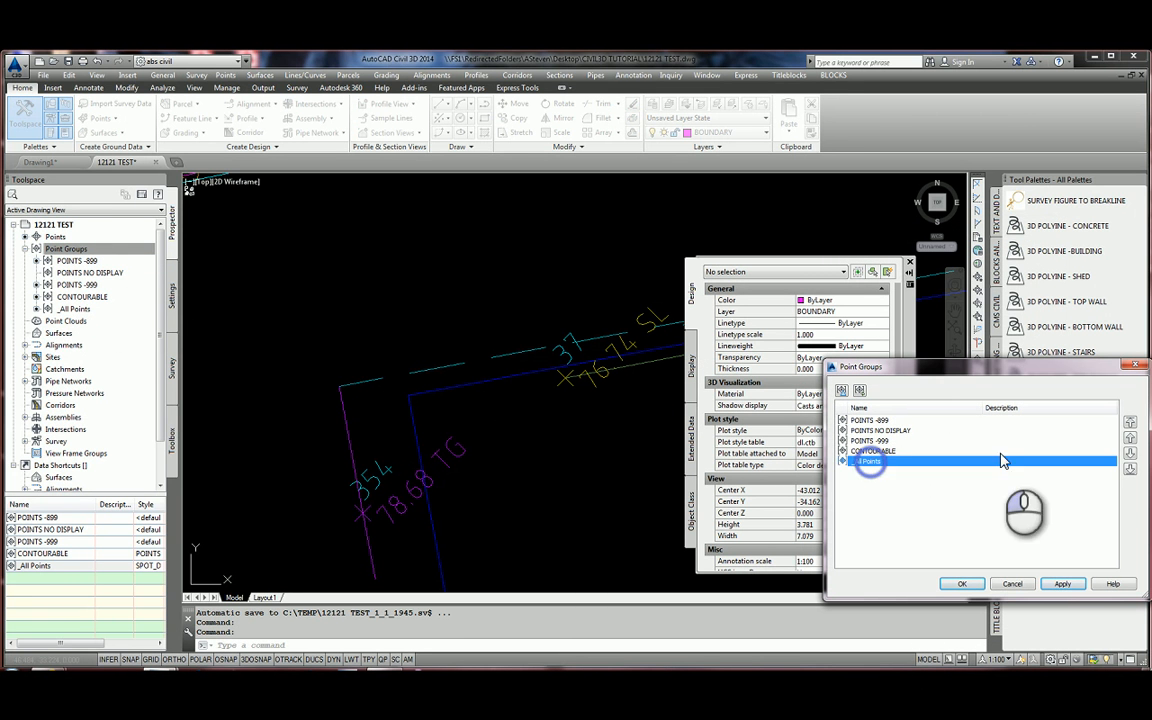
pyautogui.click(1130, 424)
pyautogui.click(1061, 585)
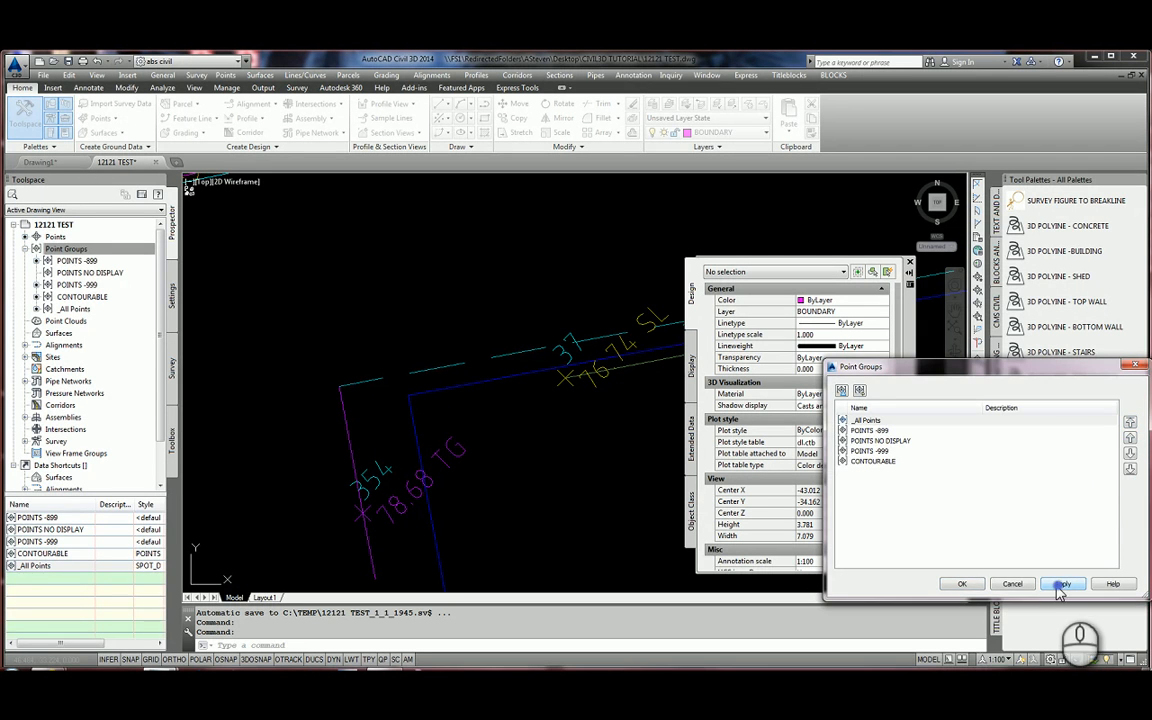
pyautogui.click(962, 584)
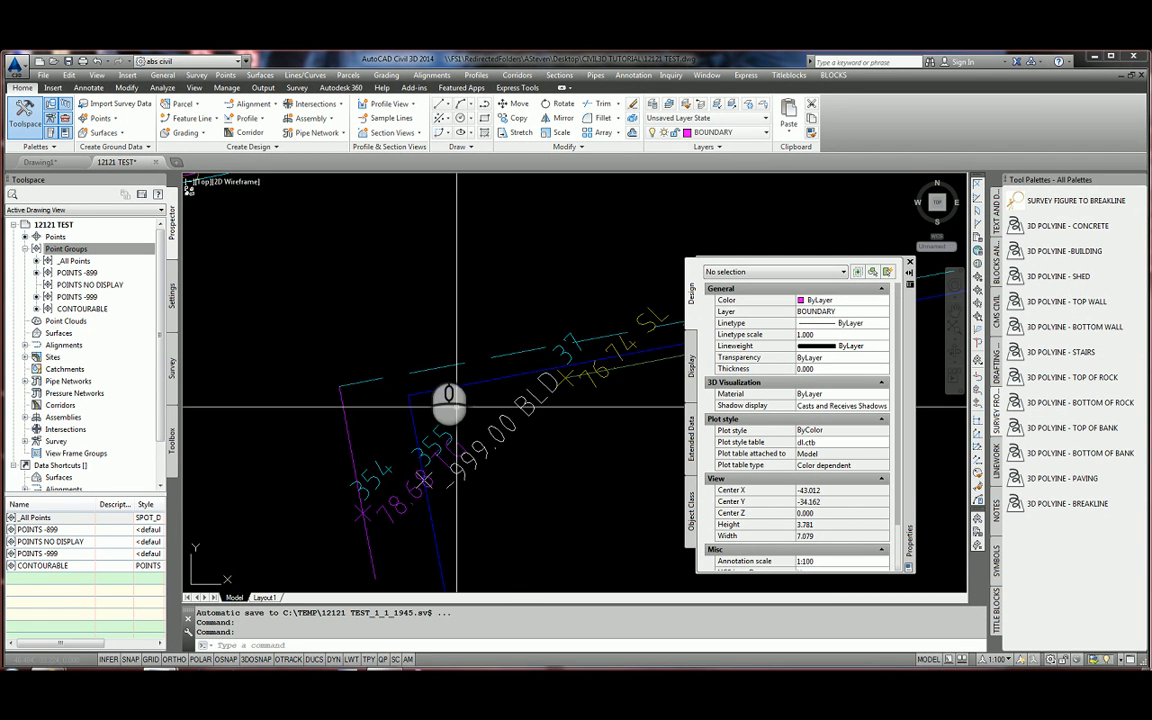
pyautogui.click(237, 275)
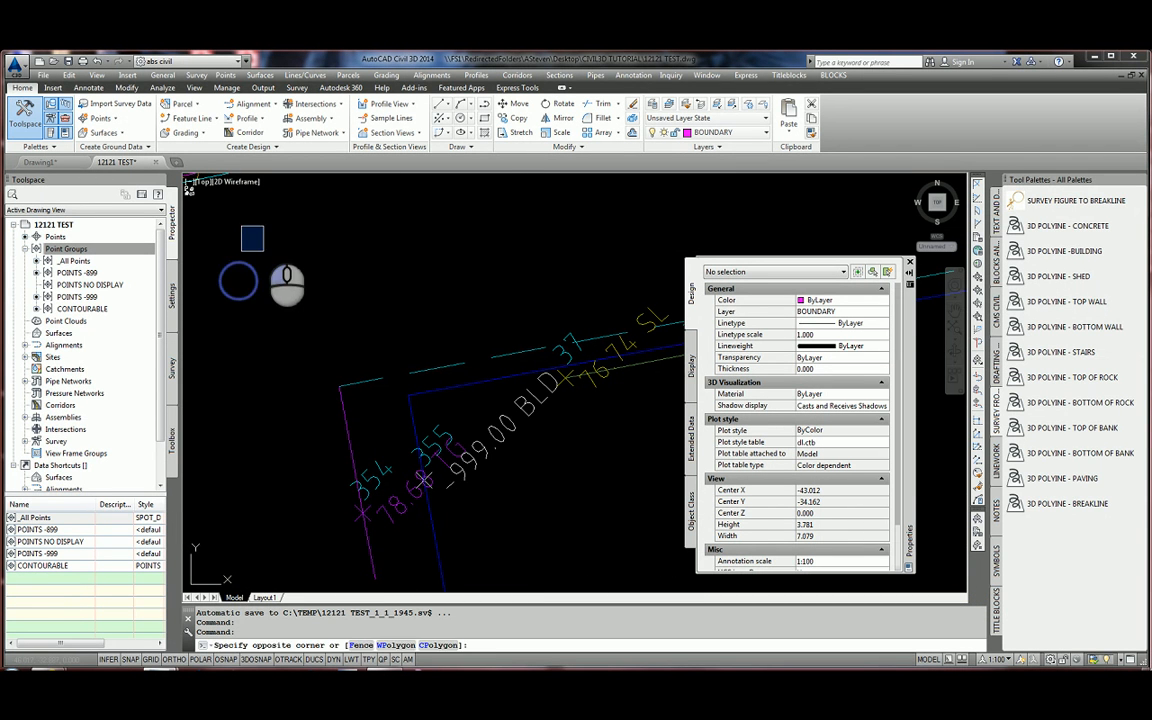
pyautogui.click(100, 118)
# Manually place point 39 below the linework with description XX and elevation 76.50.
pyautogui.click(160, 147)
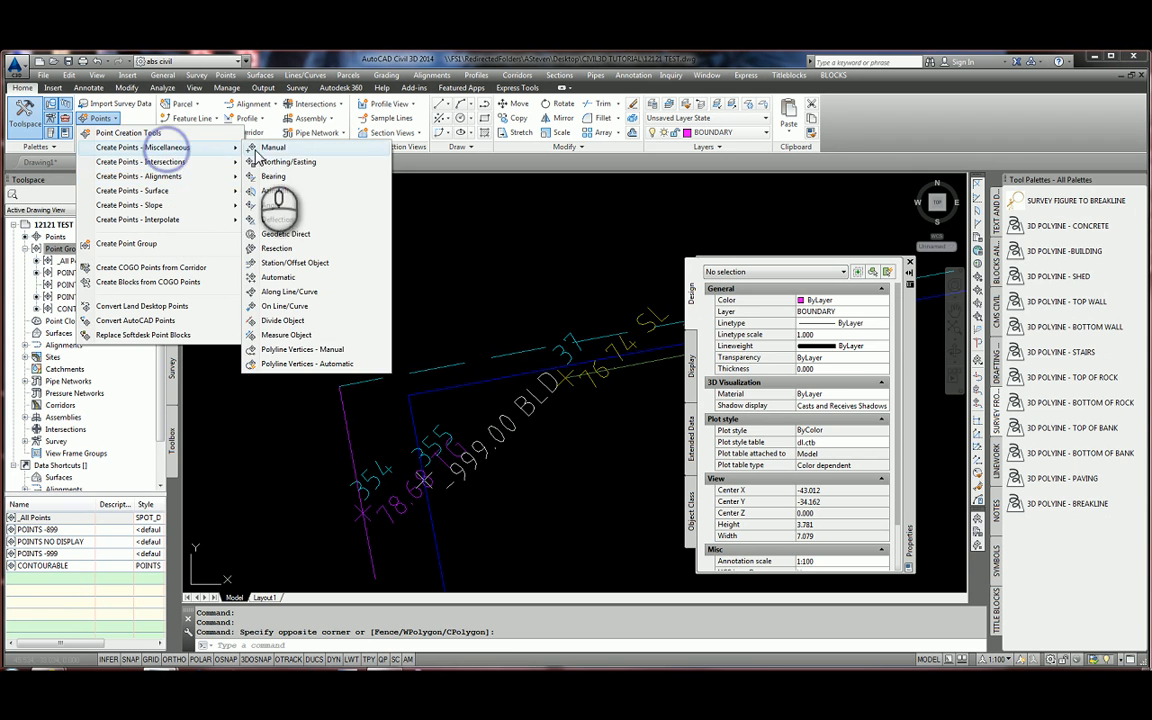
pyautogui.click(268, 147)
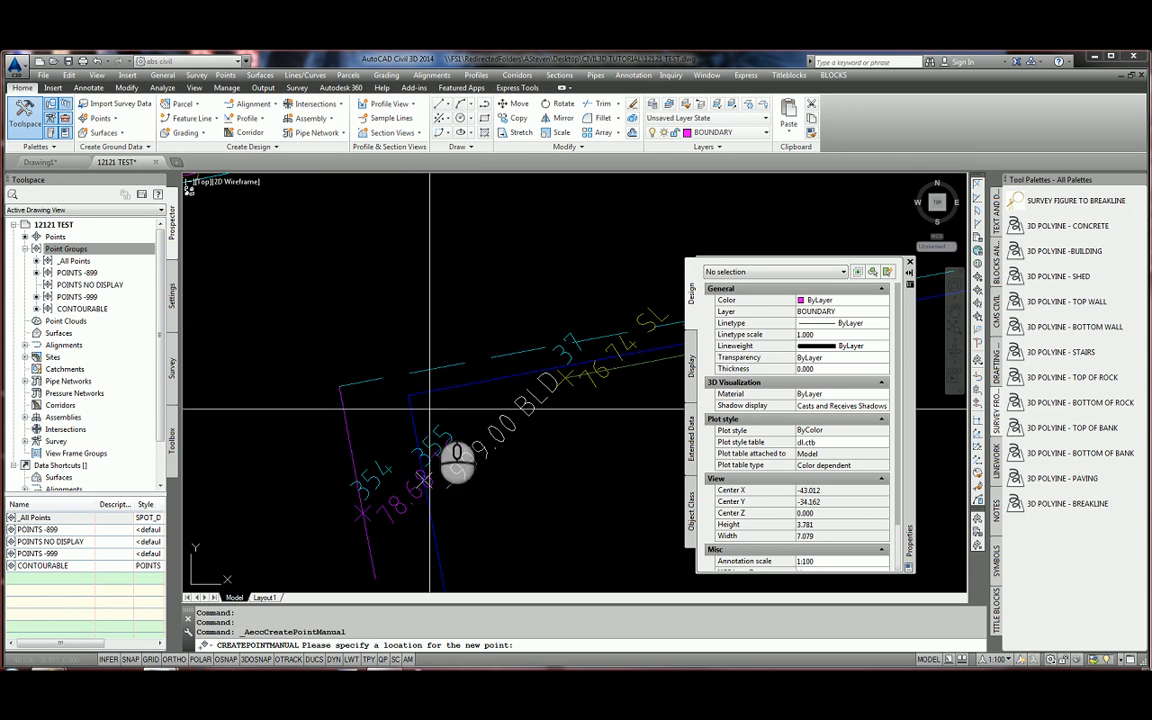
pyautogui.scroll(-4, 430, 408)
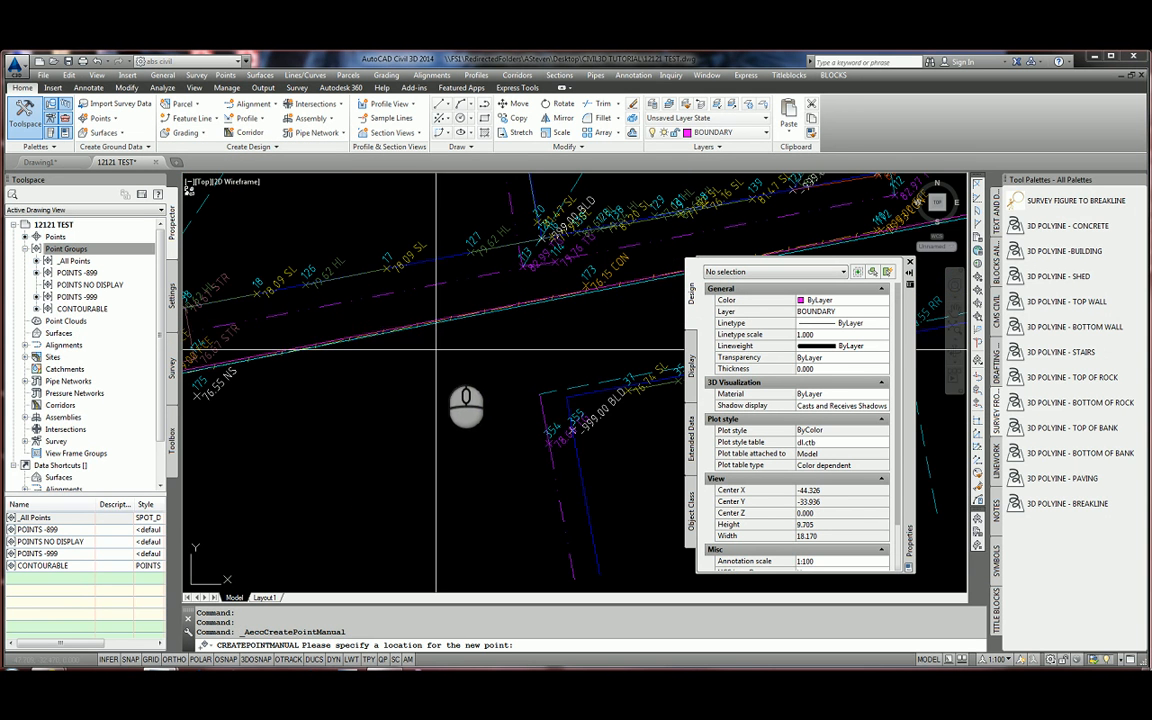
pyautogui.click(600, 339)
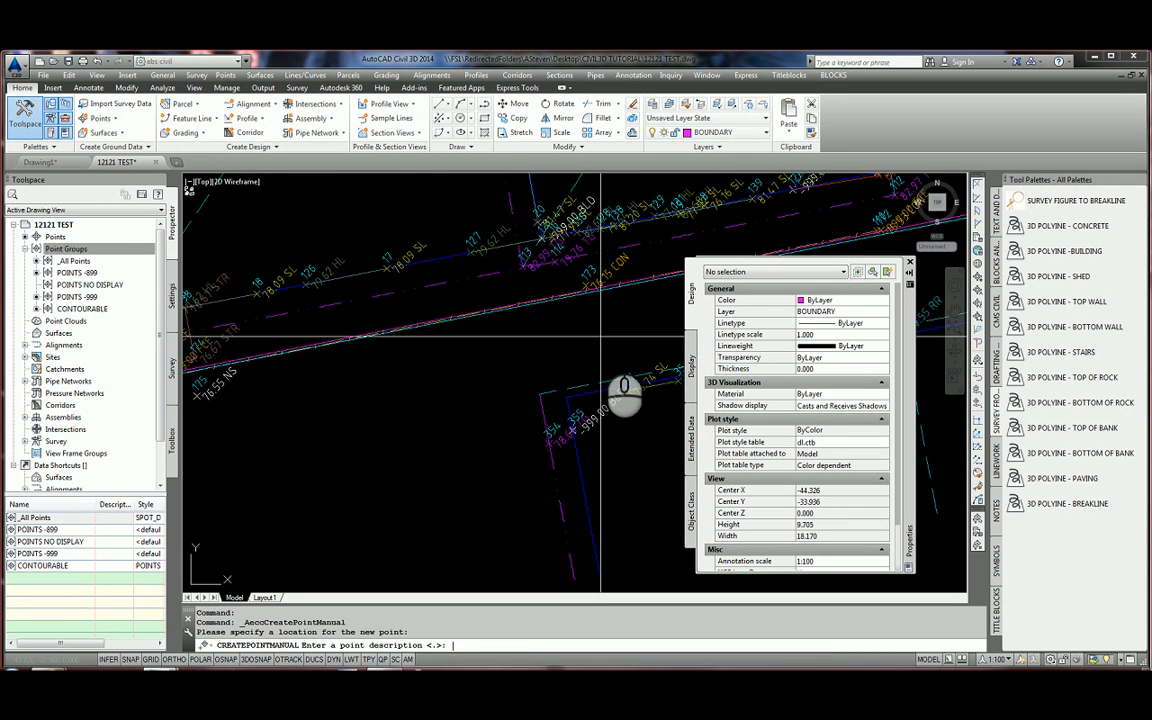
pyautogui.press('Return')
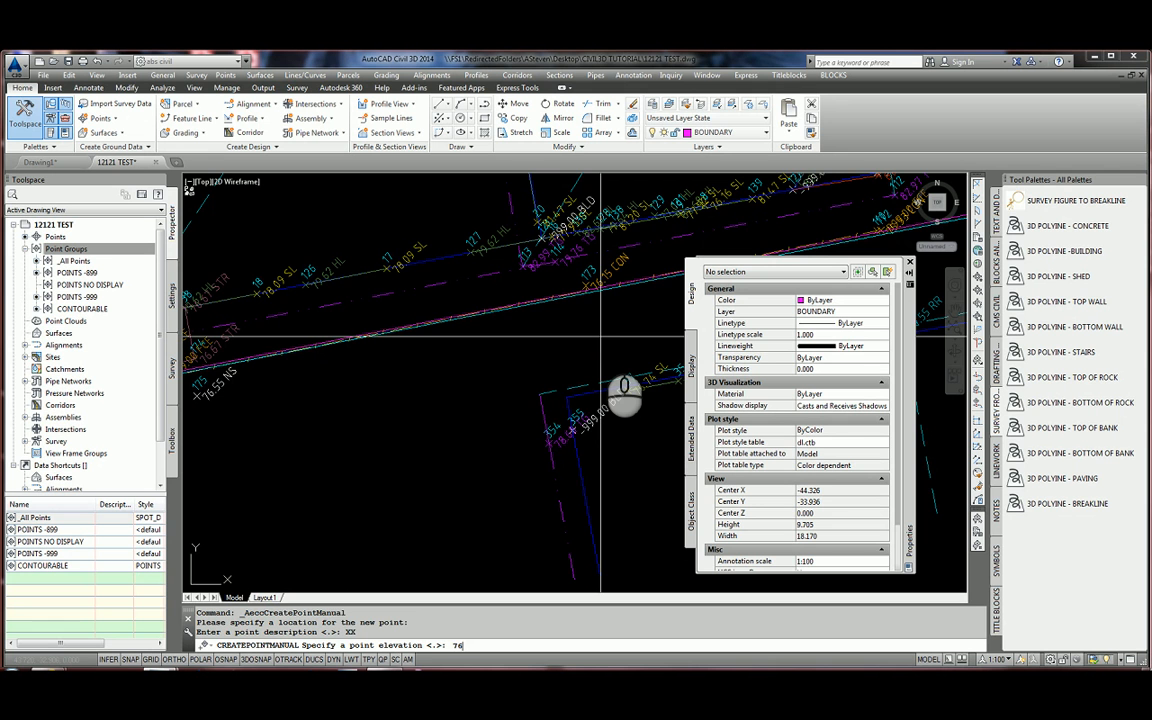
pyautogui.write('76.50')
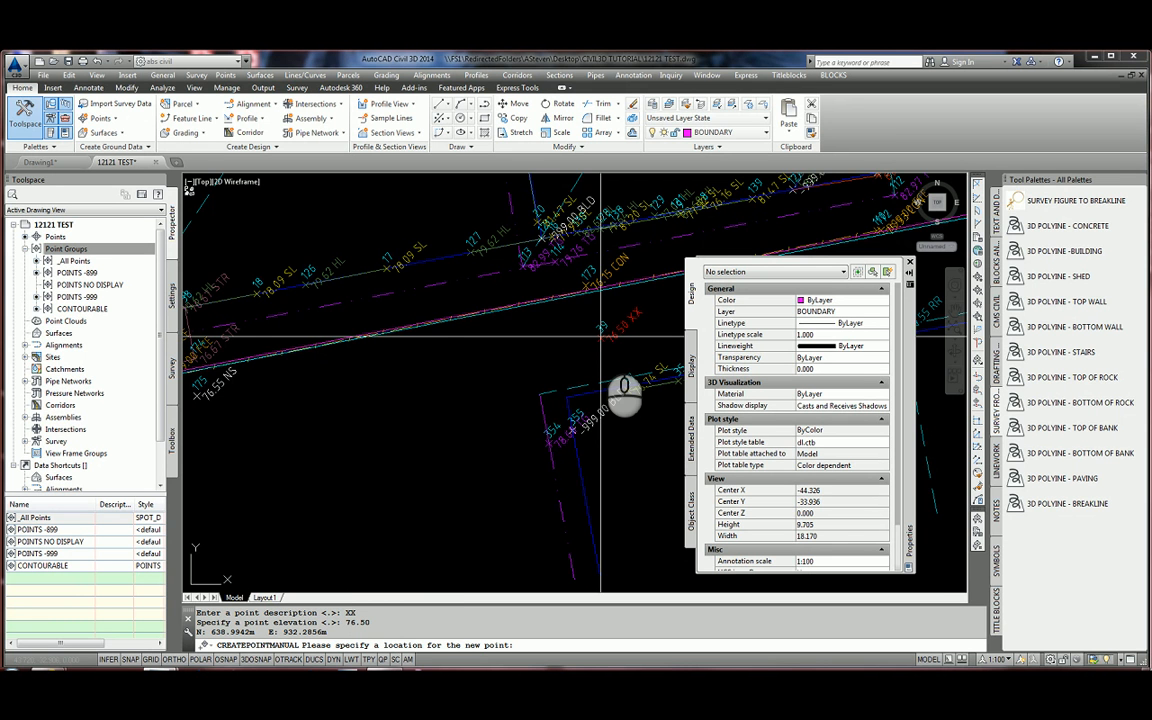
pyautogui.scroll(4, 601, 327)
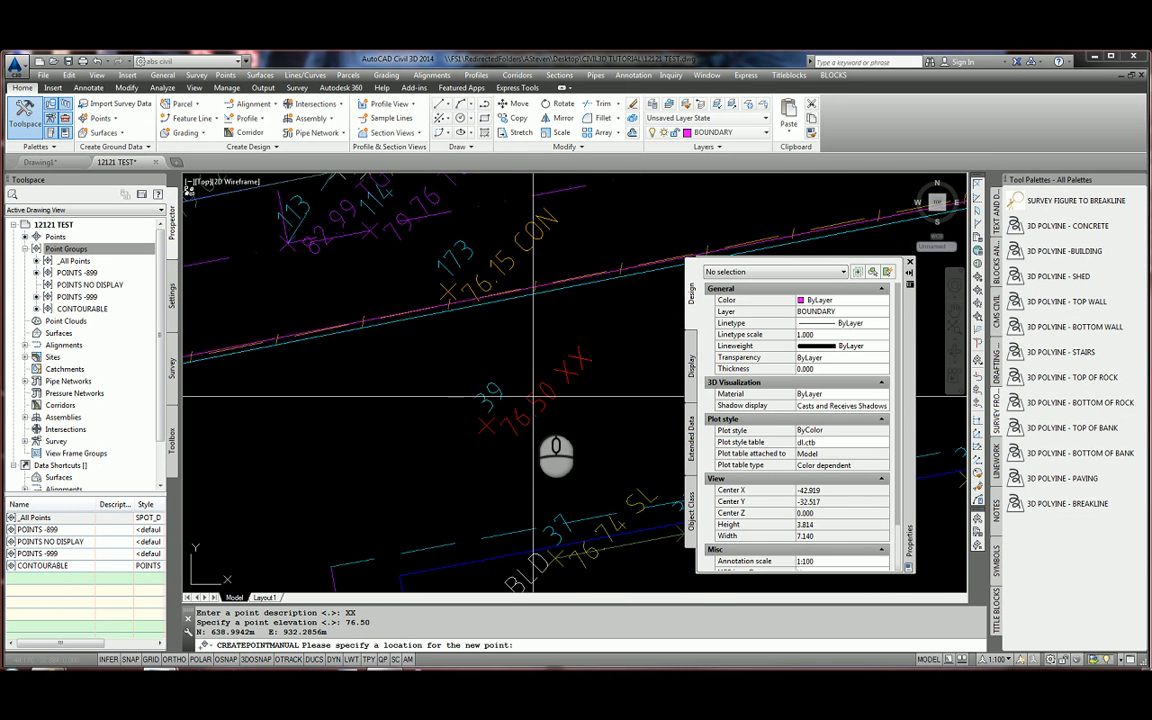
pyautogui.press('Return')
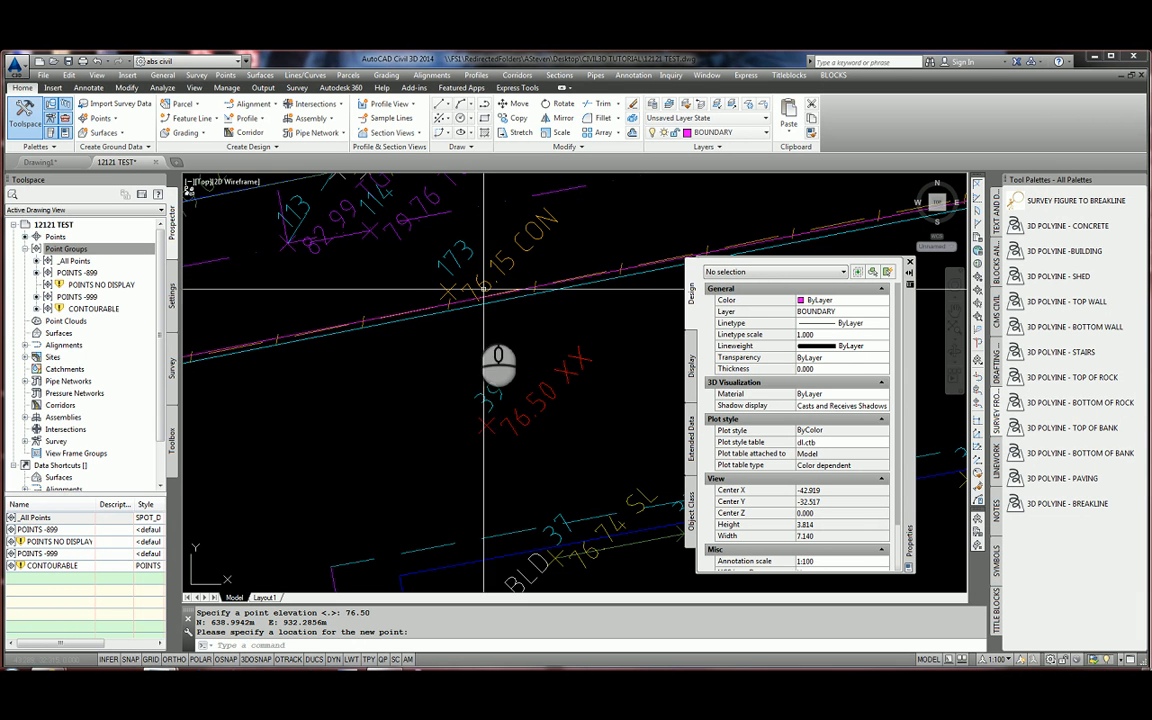
# Send _All Points to the bottom of the point group order and confirm.
pyautogui.rightClick(82, 248)
pyautogui.click(111, 257)
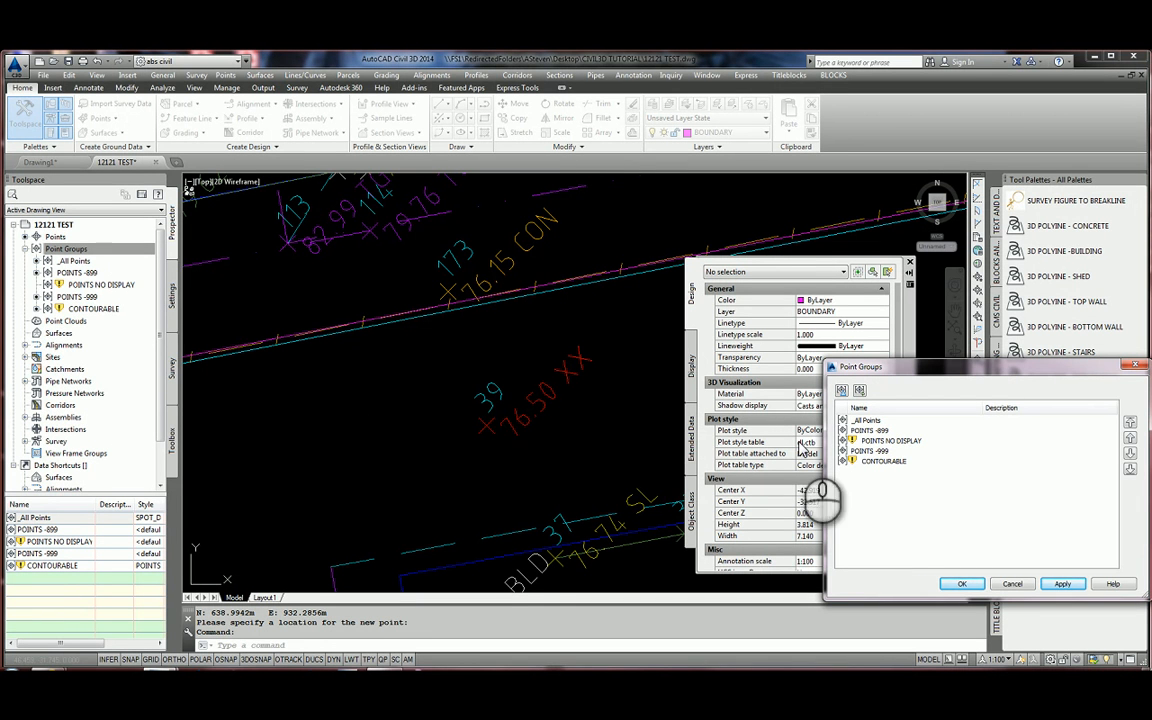
pyautogui.click(885, 421)
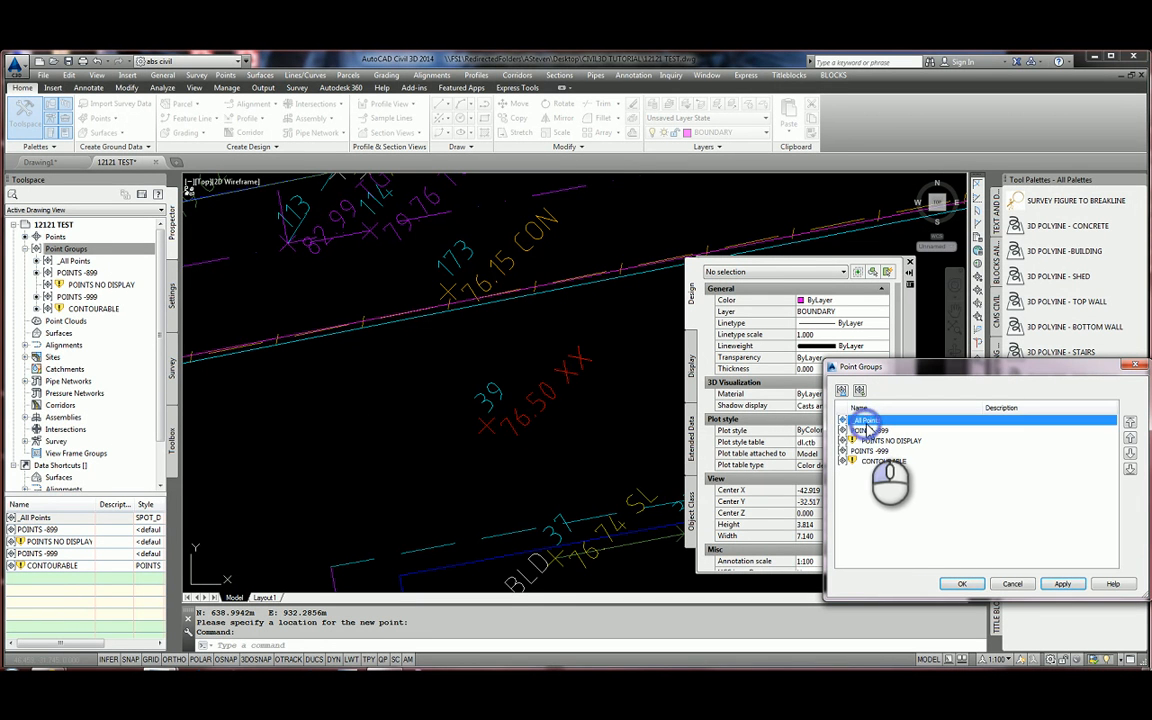
pyautogui.click(1130, 469)
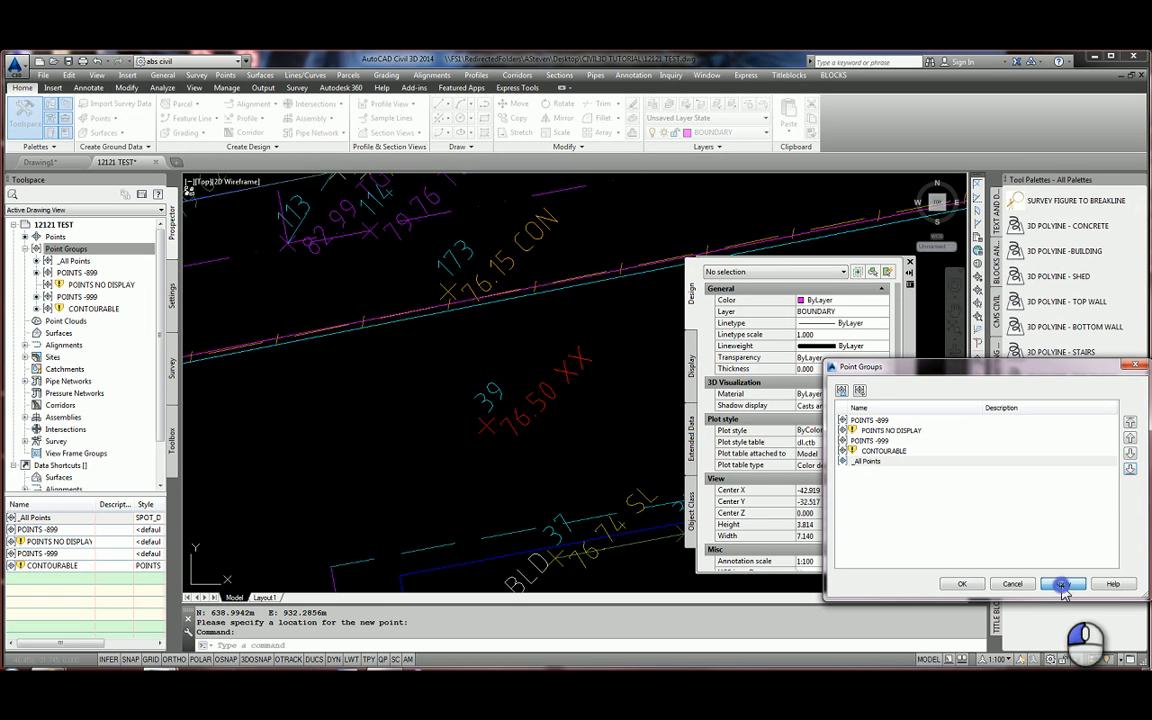
pyautogui.click(962, 584)
pyautogui.click(62, 250)
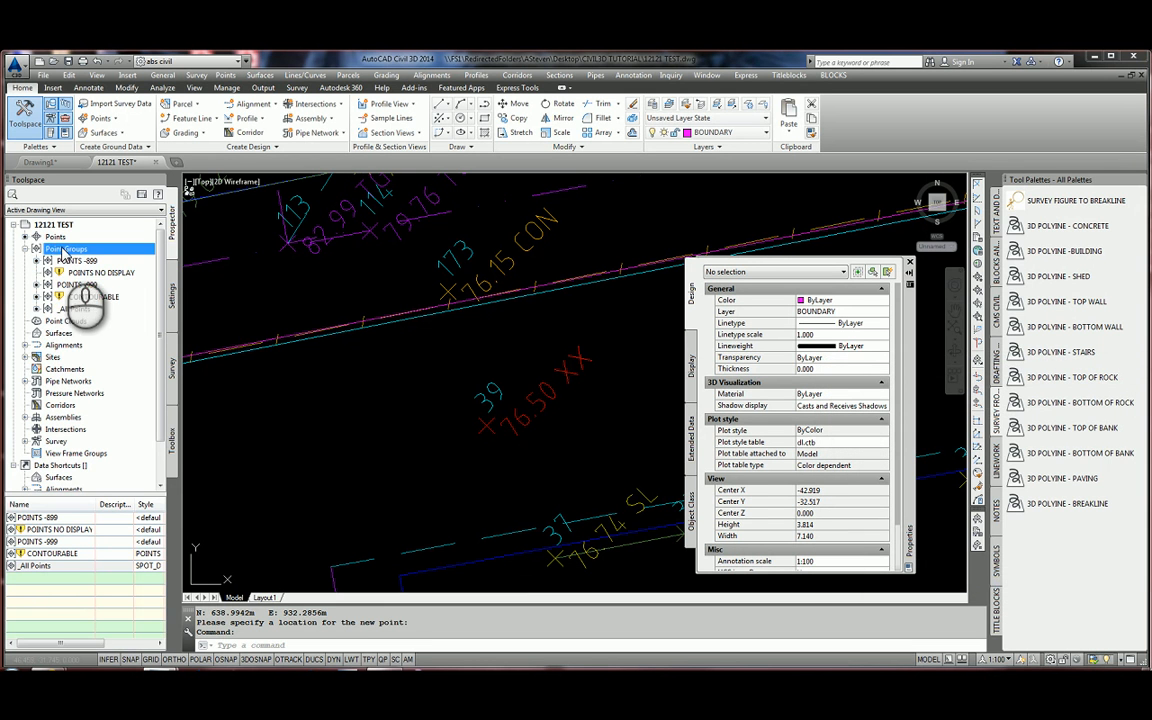
pyautogui.rightClick(62, 250)
pyautogui.click(105, 300)
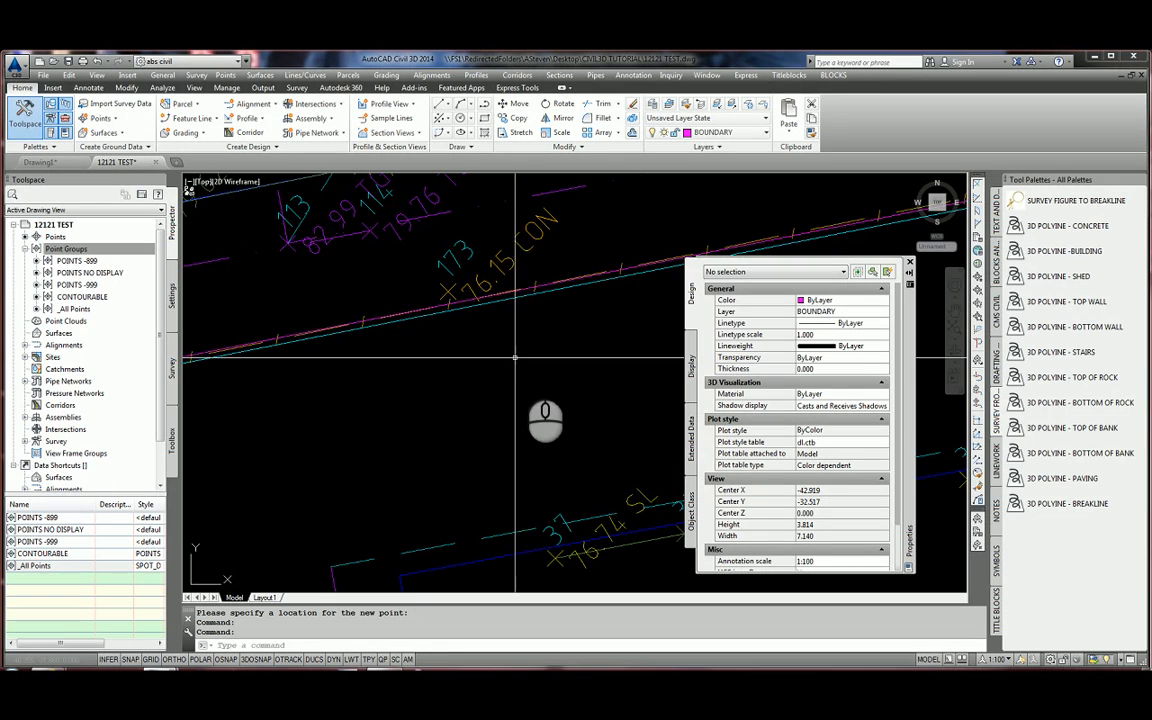
pyautogui.scroll(-6, 507, 330)
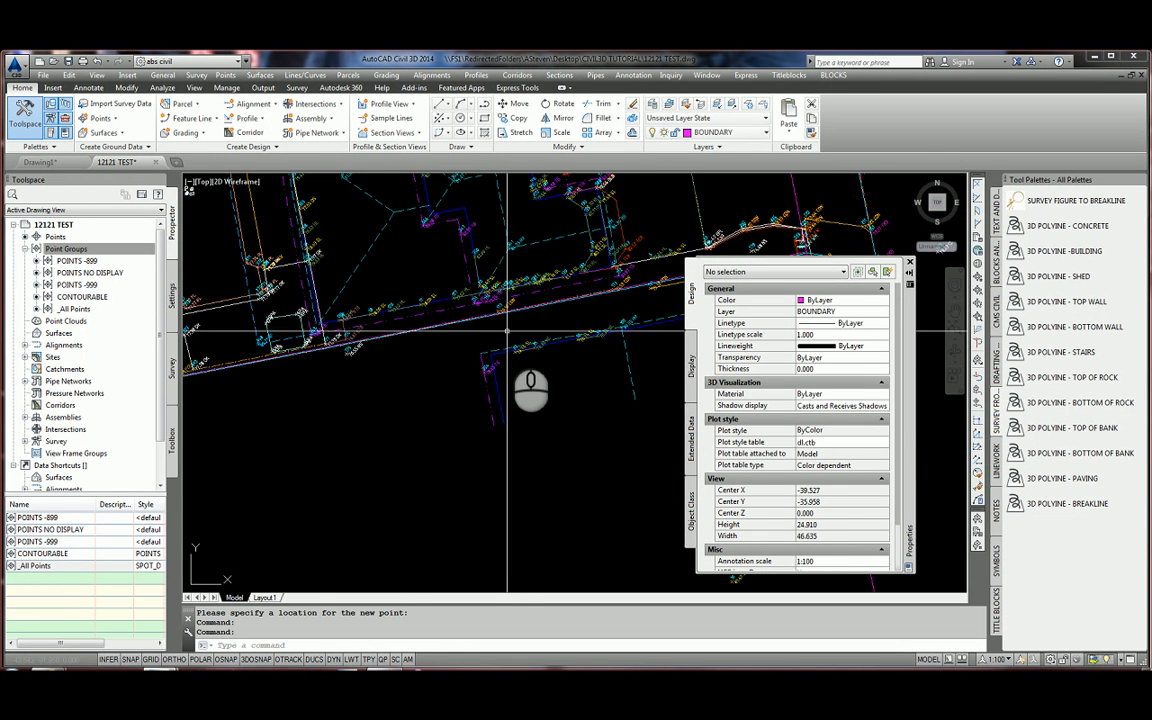
pyautogui.scroll(2, 507, 330)
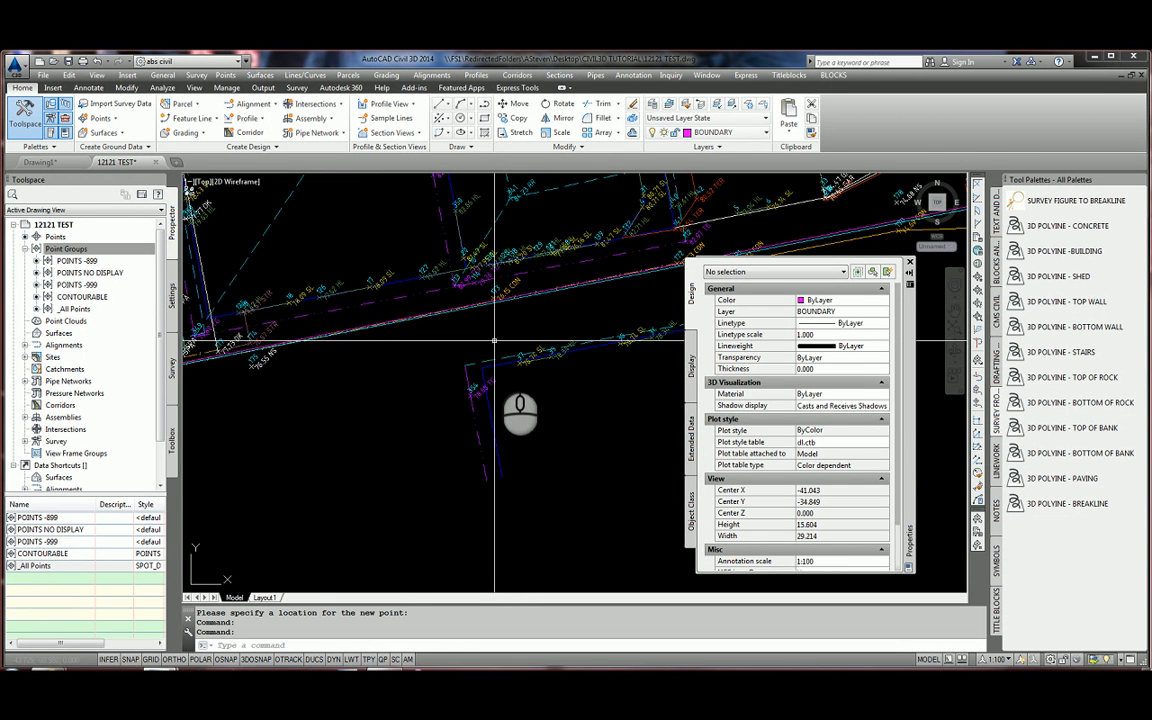
pyautogui.scroll(-3, 580, 424)
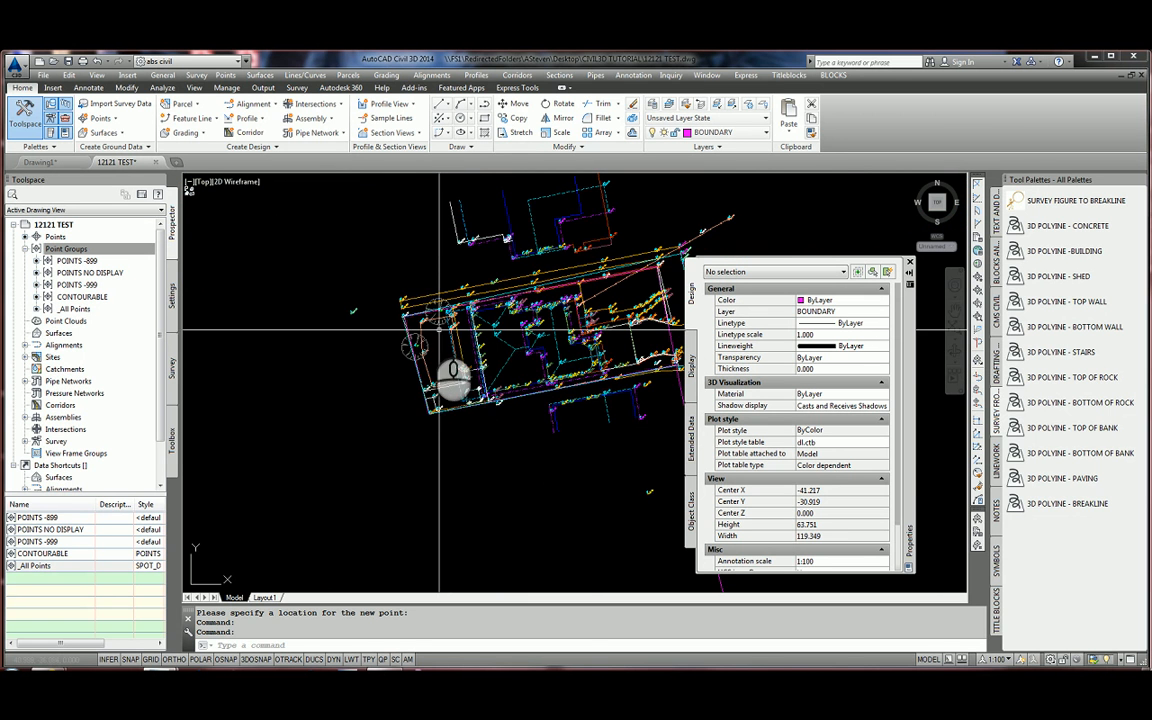
pyautogui.scroll(3, 379, 452)
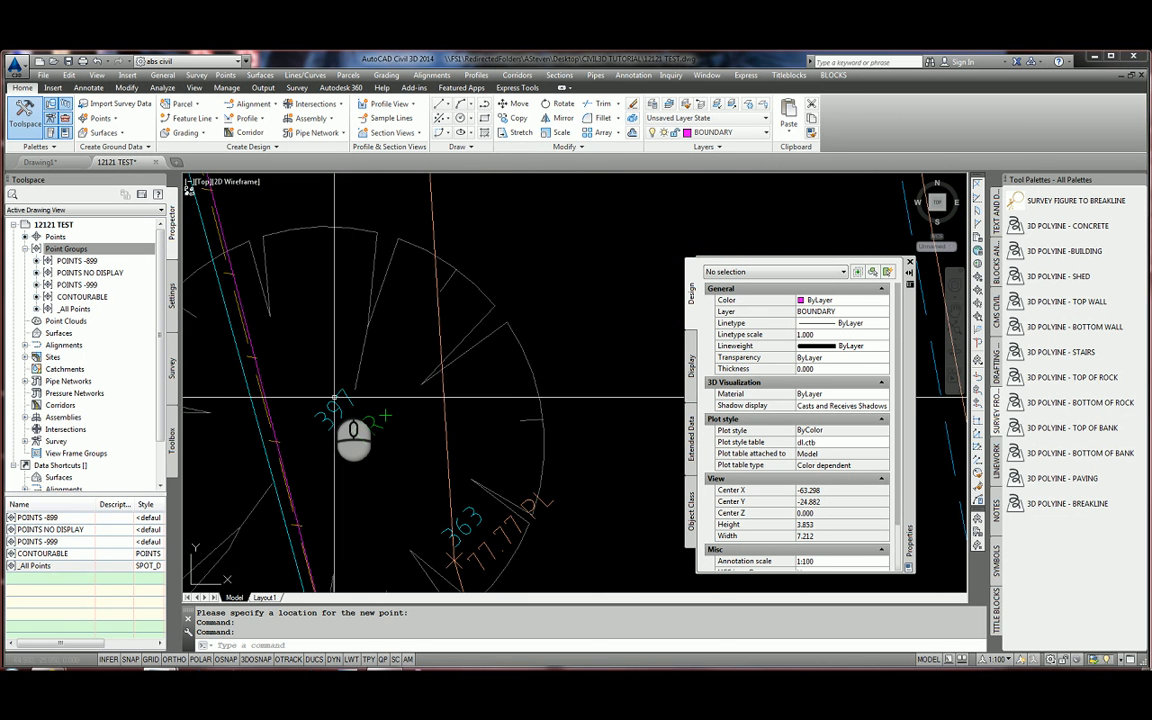
pyautogui.scroll(-4, 336, 382)
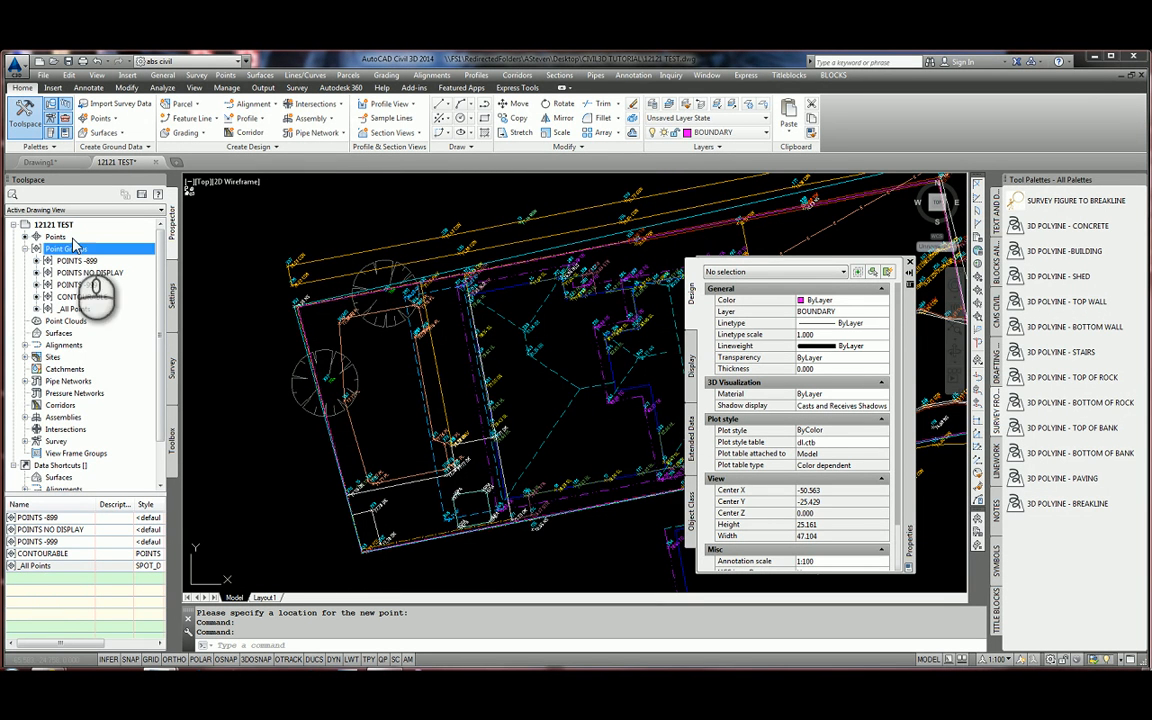
pyautogui.scroll(6, 432, 350)
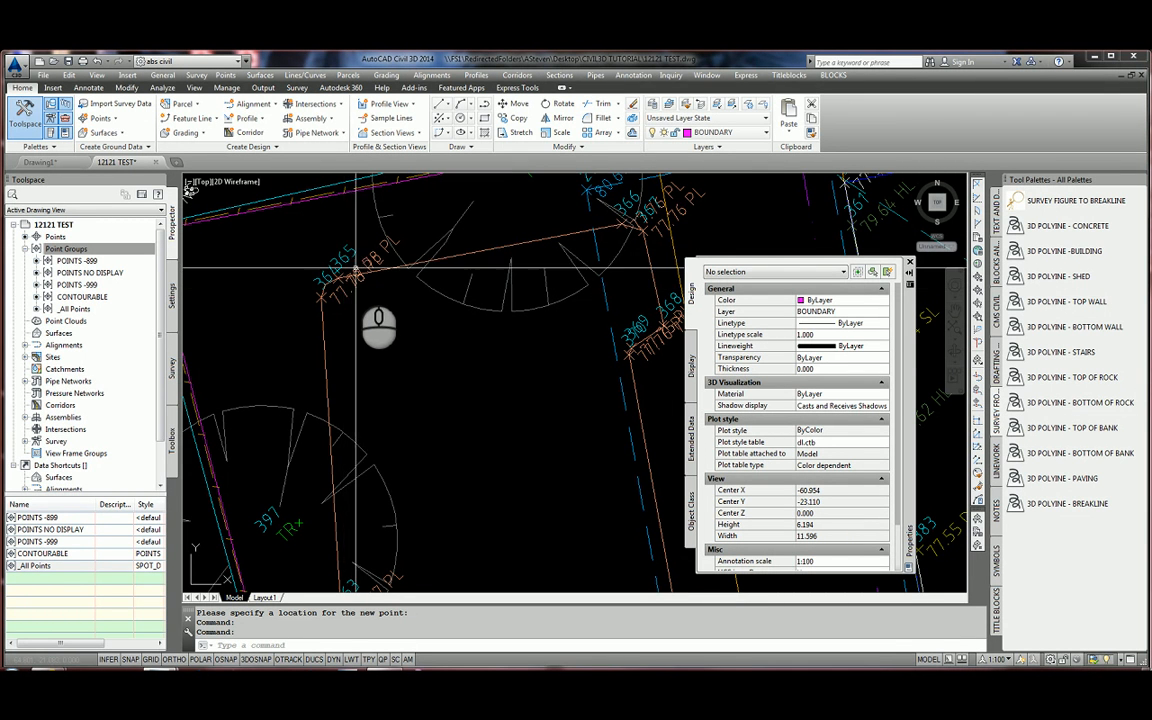
pyautogui.click(82, 249)
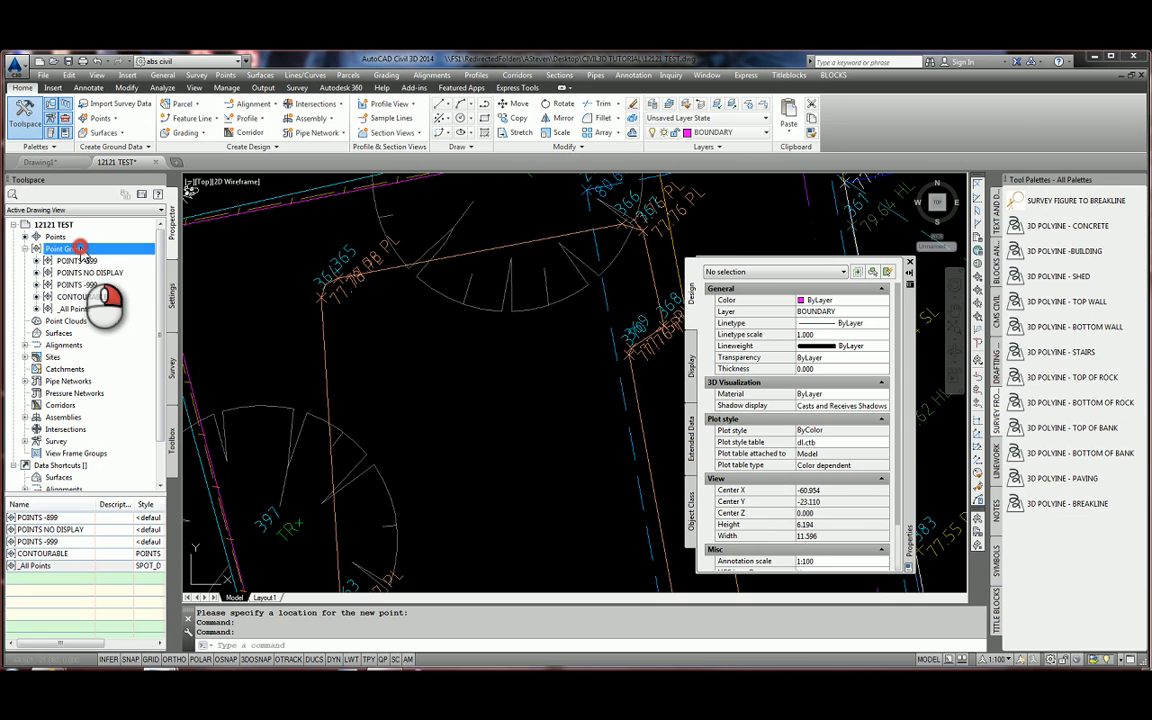
# Create a new point group named POOL with a raw description include filter.
pyautogui.rightClick(80, 249)
pyautogui.click(116, 265)
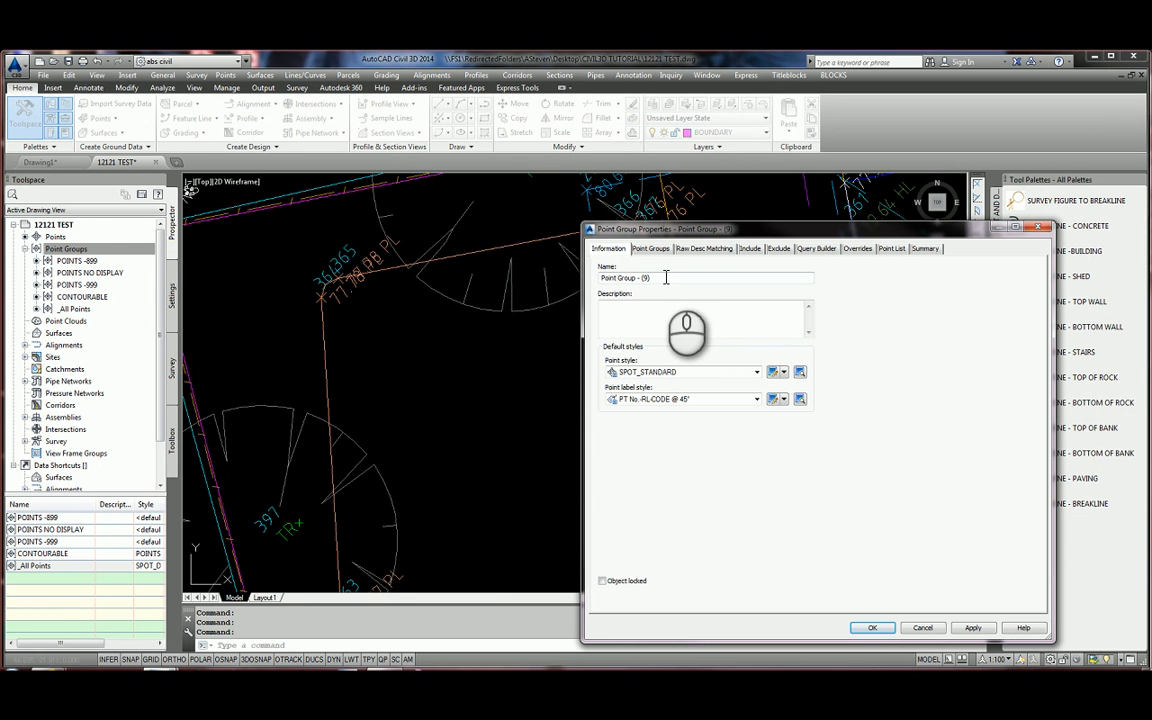
pyautogui.moveTo(666, 278); pyautogui.dragTo(602, 284)
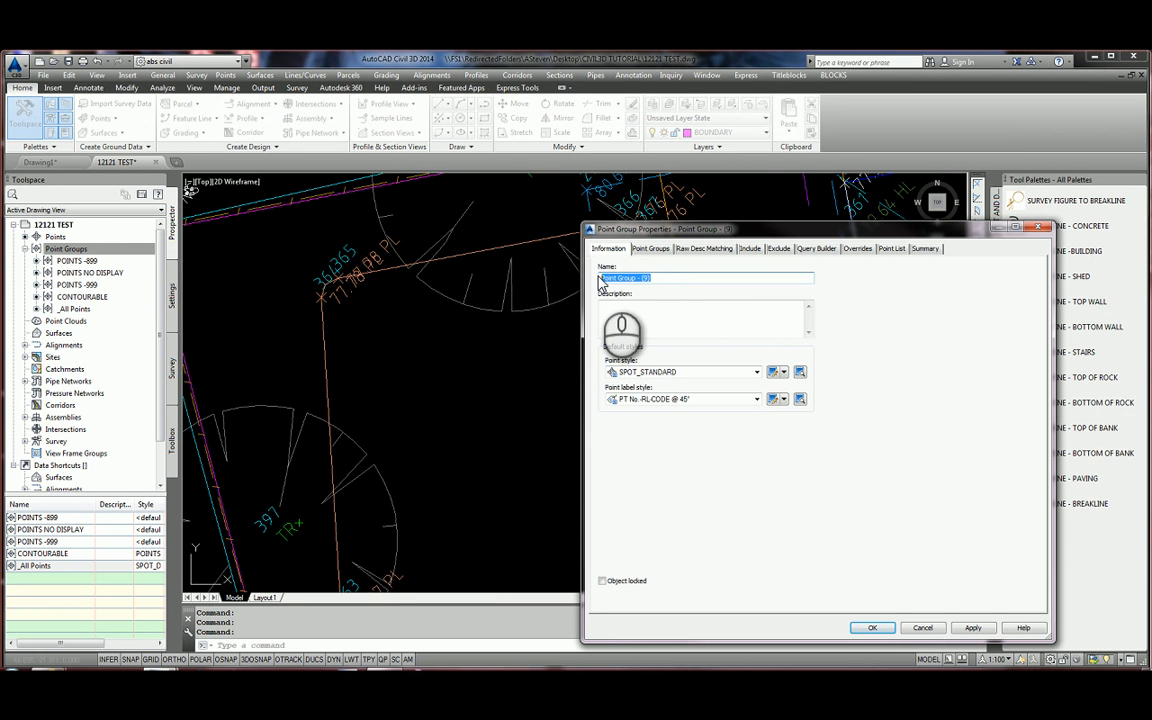
pyautogui.click(750, 248)
pyautogui.click(603, 356)
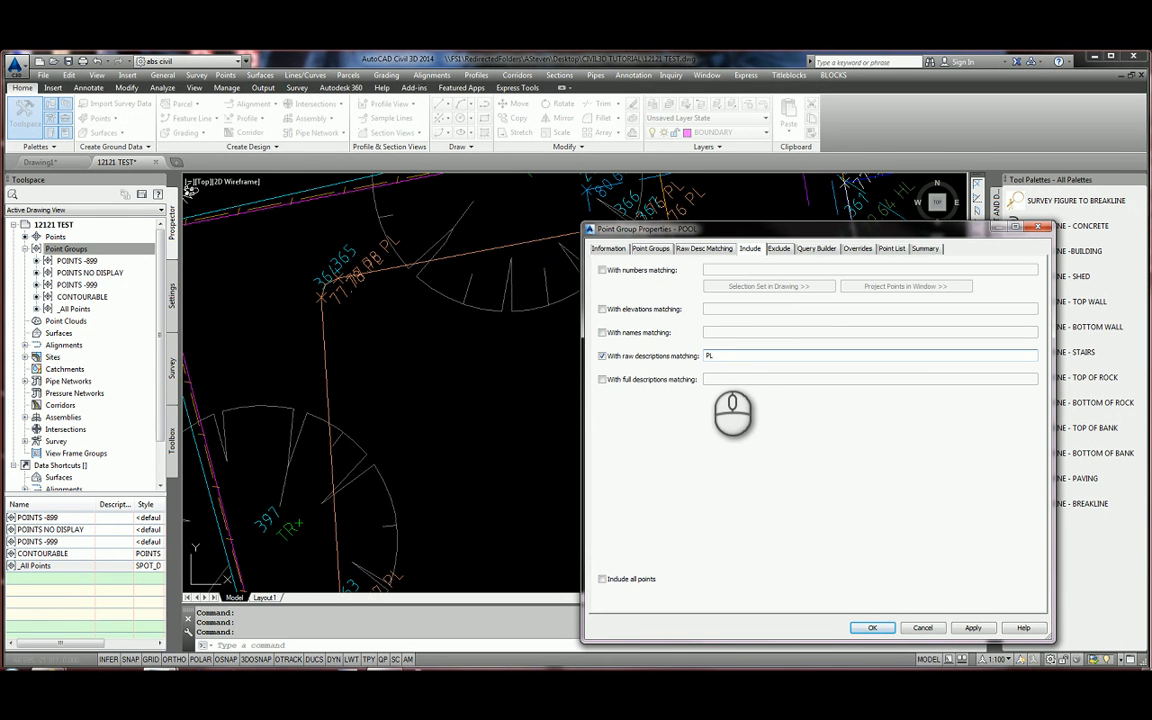
pyautogui.click(711, 357)
pyautogui.write('PL,')
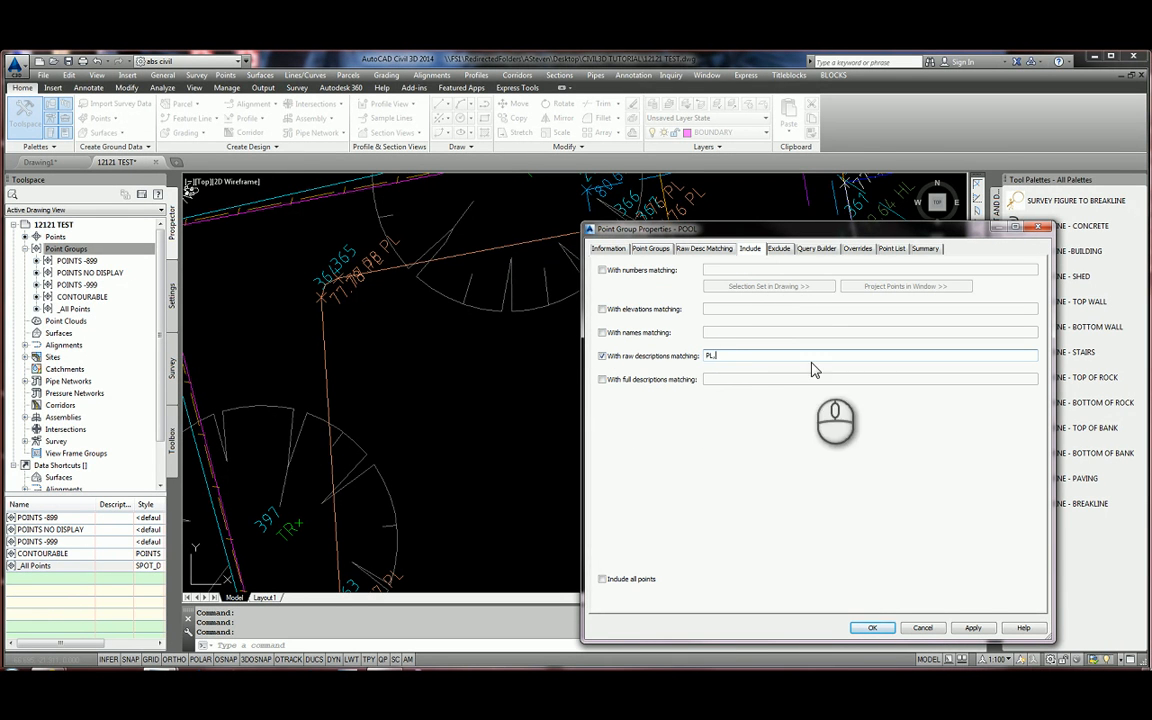
pyautogui.click(872, 628)
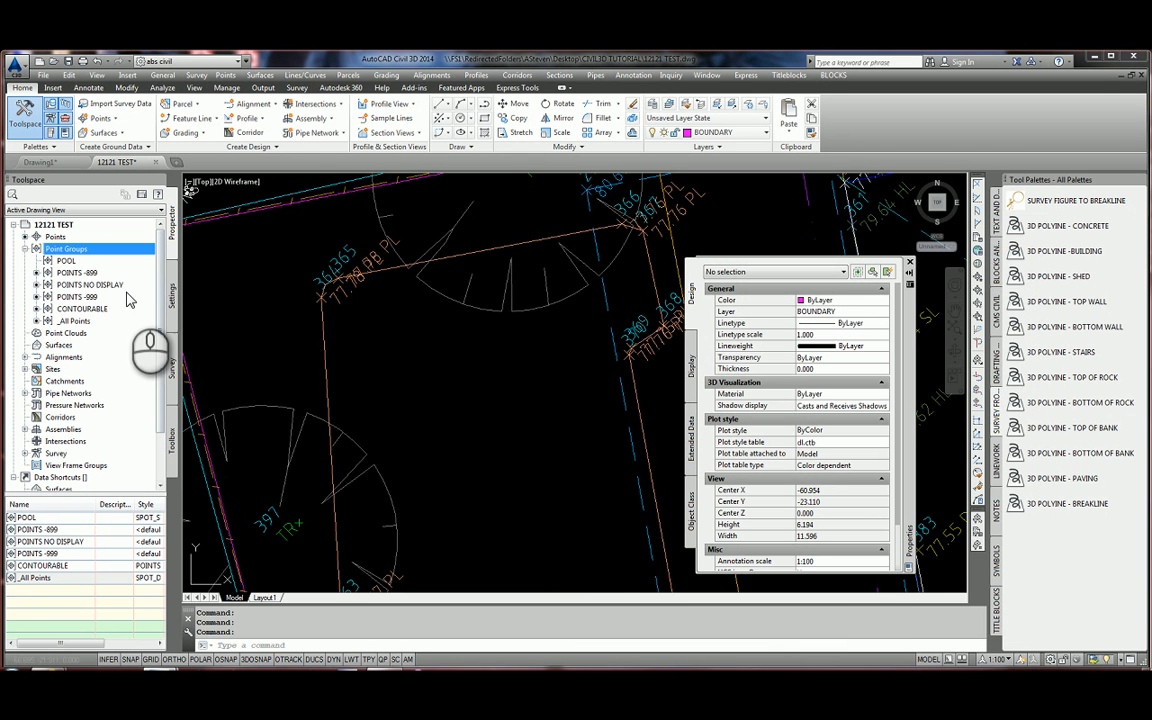
# Change the POOL group's raw description filter to PL* and apply it.
pyautogui.click(67, 261)
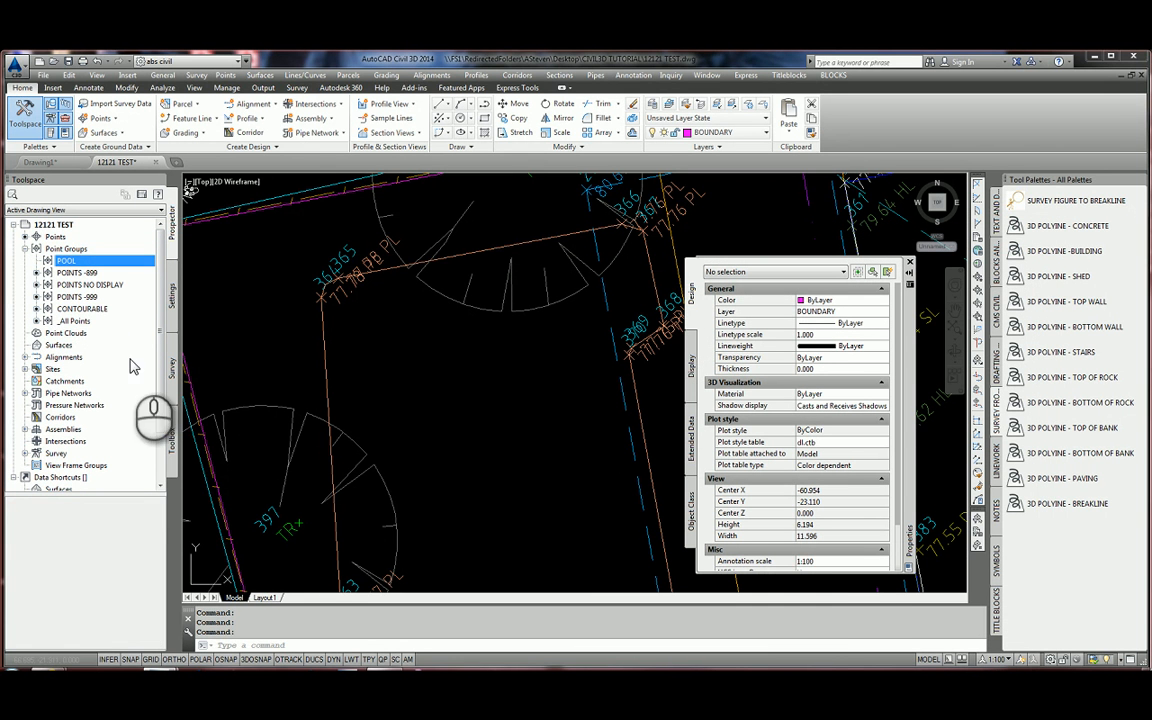
pyautogui.rightClick(85, 265)
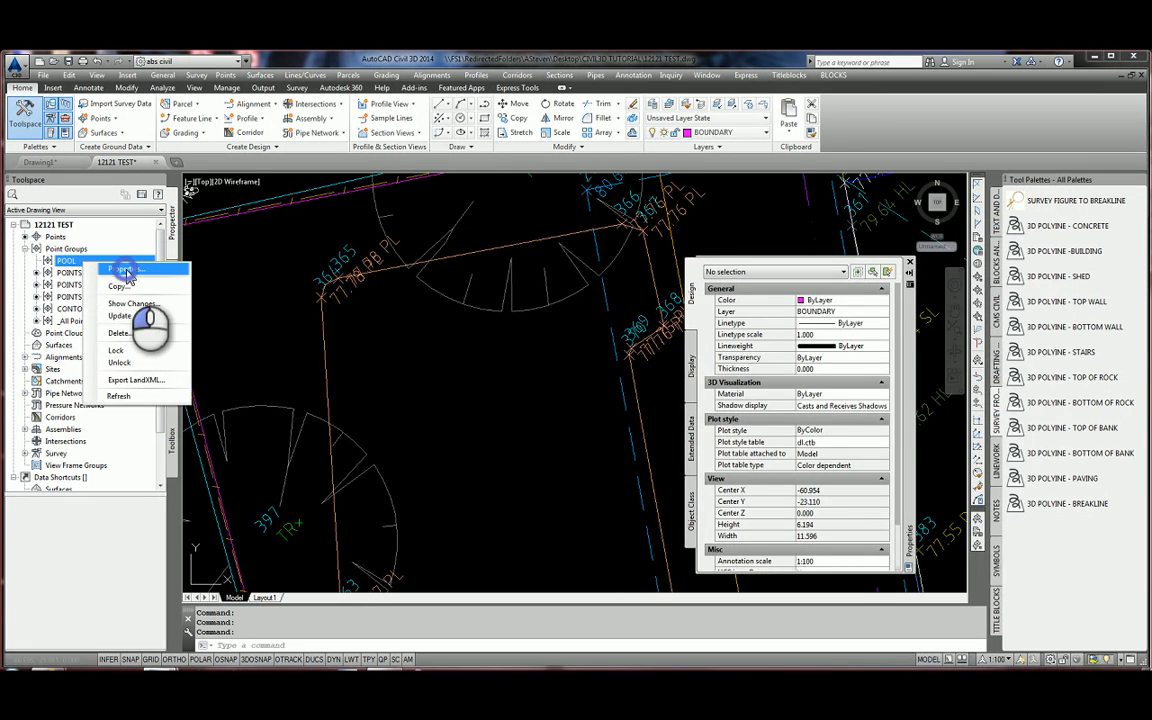
pyautogui.click(125, 270)
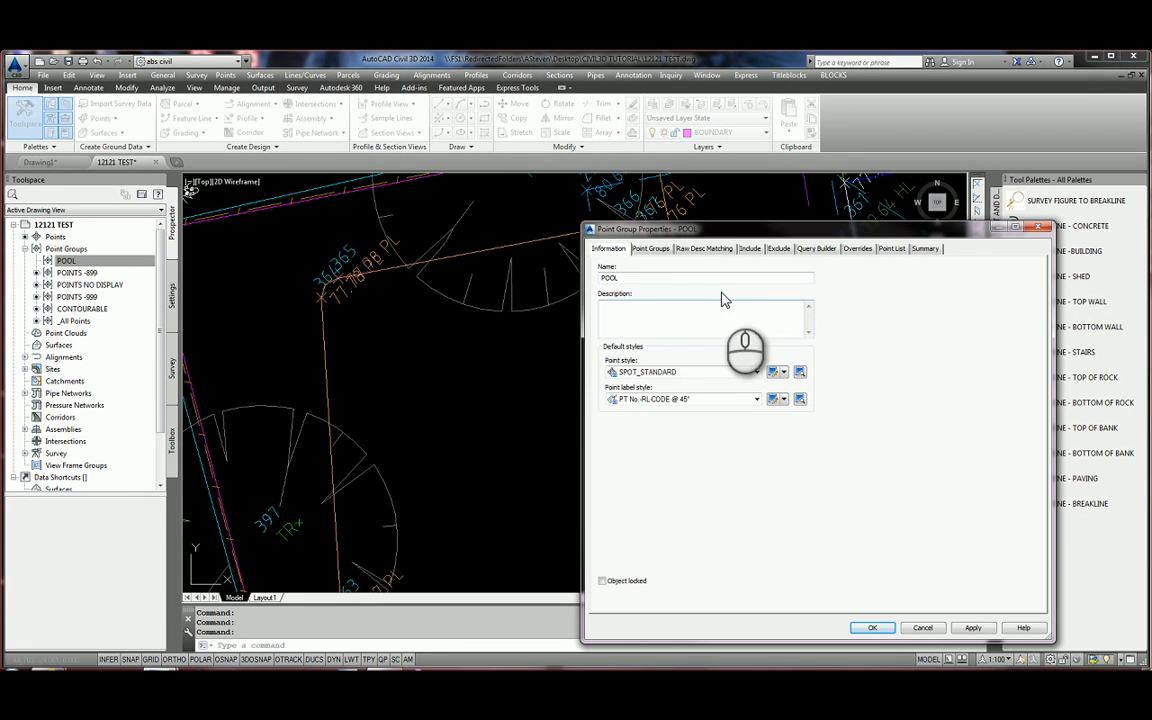
pyautogui.click(752, 249)
pyautogui.click(716, 357)
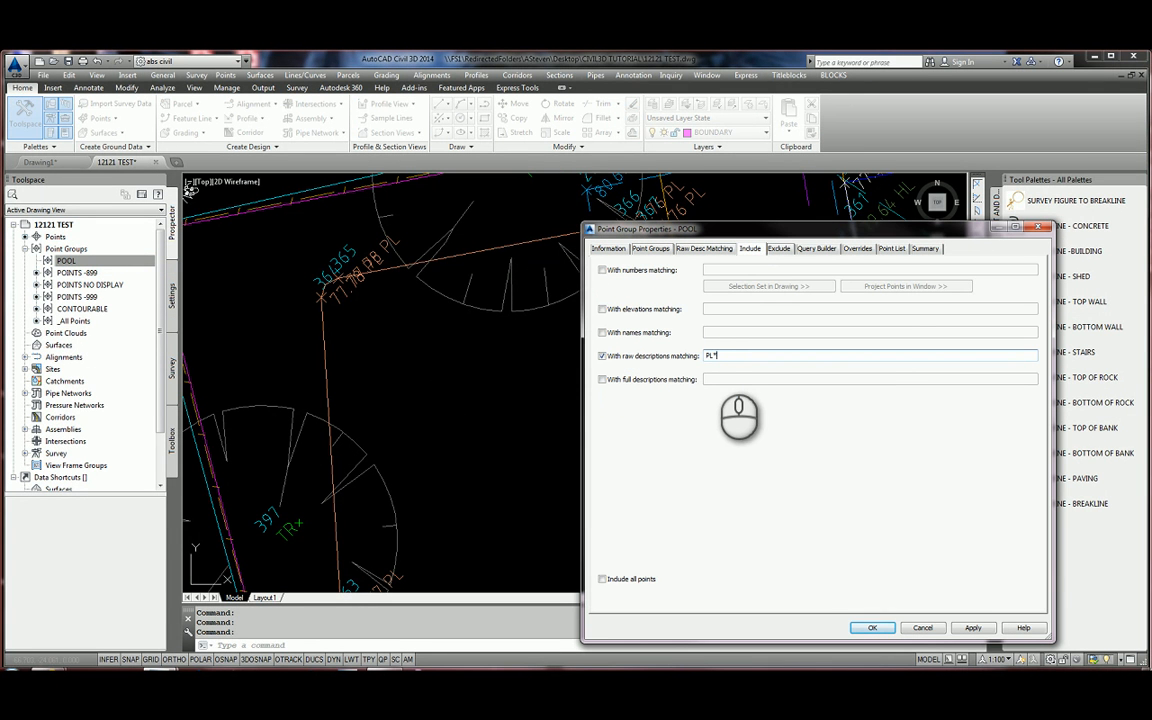
pyautogui.click(974, 627)
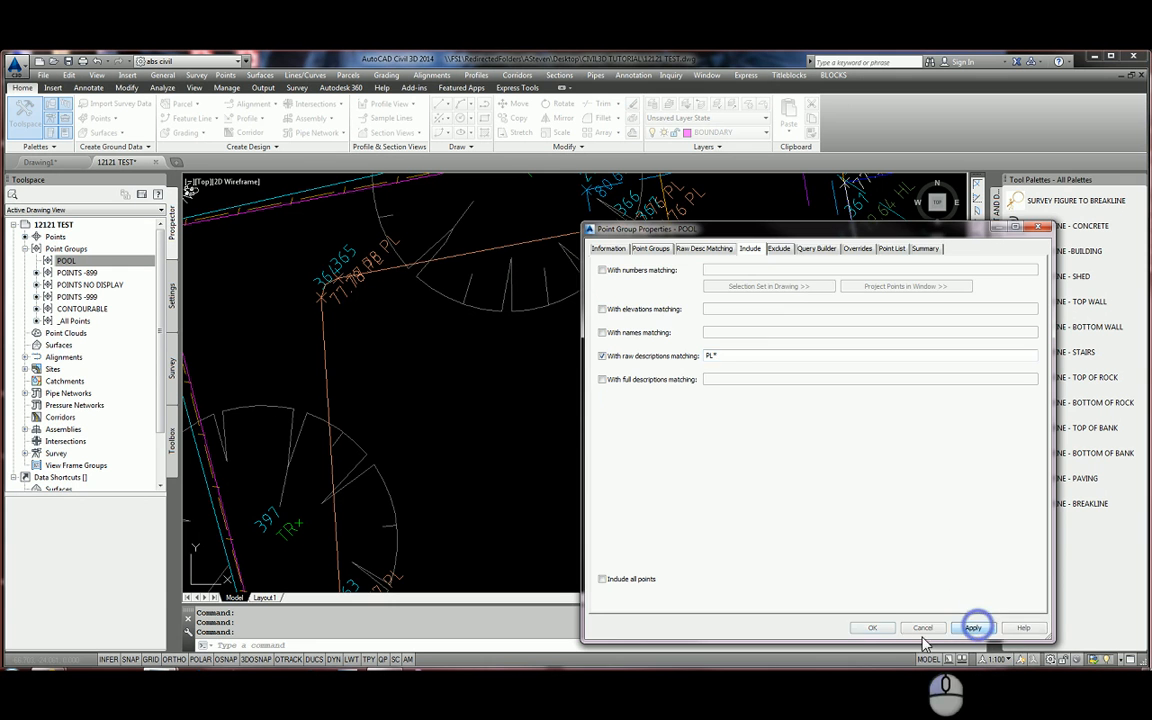
pyautogui.click(872, 627)
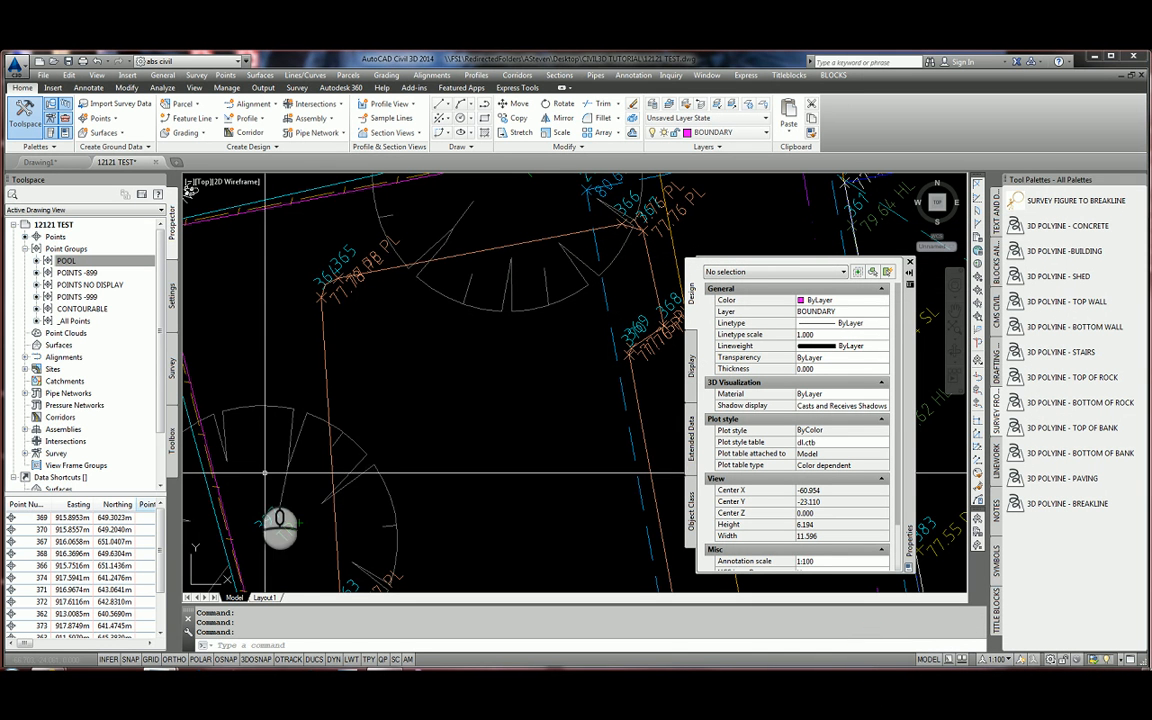
# Export the POOL group's points in CMS UPLOADABLE PENZD (comma delimited) format.
pyautogui.rightClick(76, 262)
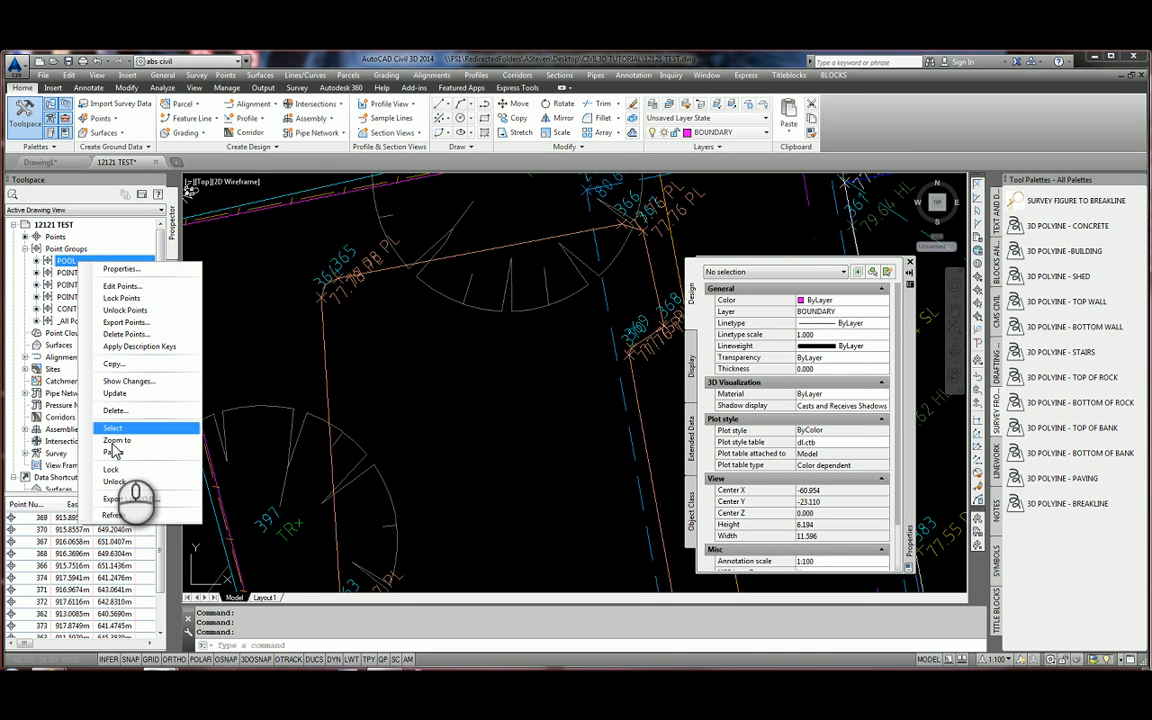
pyautogui.click(135, 538)
pyautogui.moveTo(27, 644)
pyautogui.mouseDown()
pyautogui.moveTo(66, 648)
pyautogui.moveTo(14, 648)
pyautogui.mouseUp()
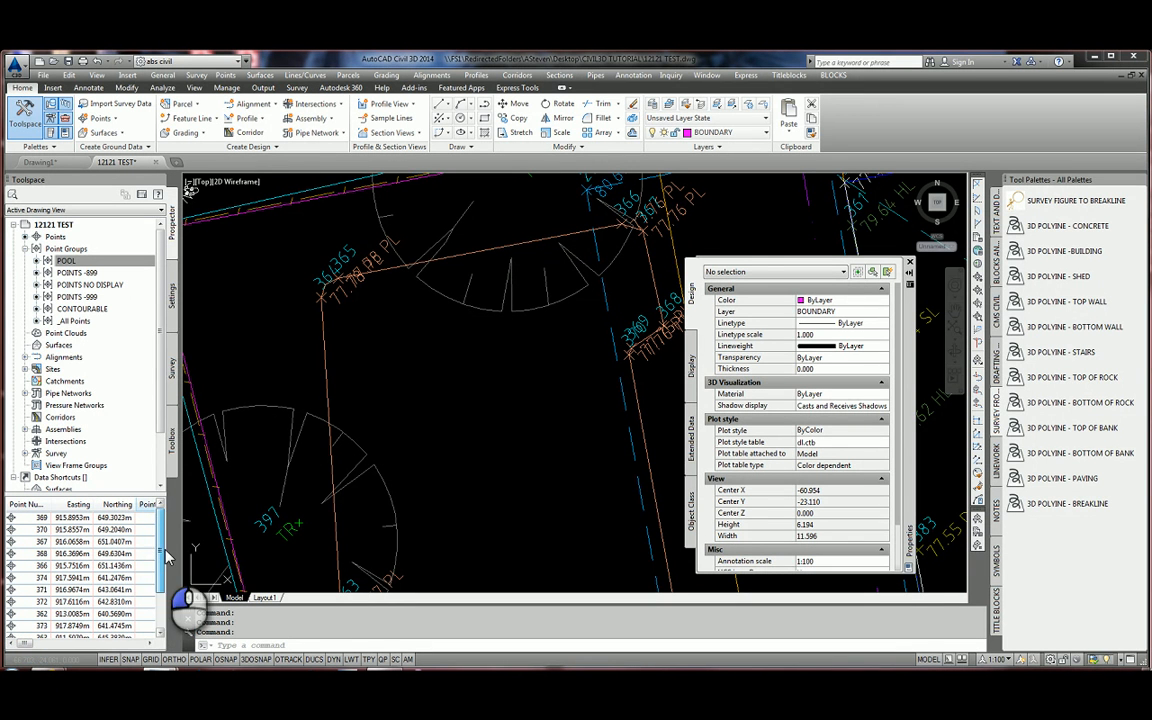
pyautogui.rightClick(75, 262)
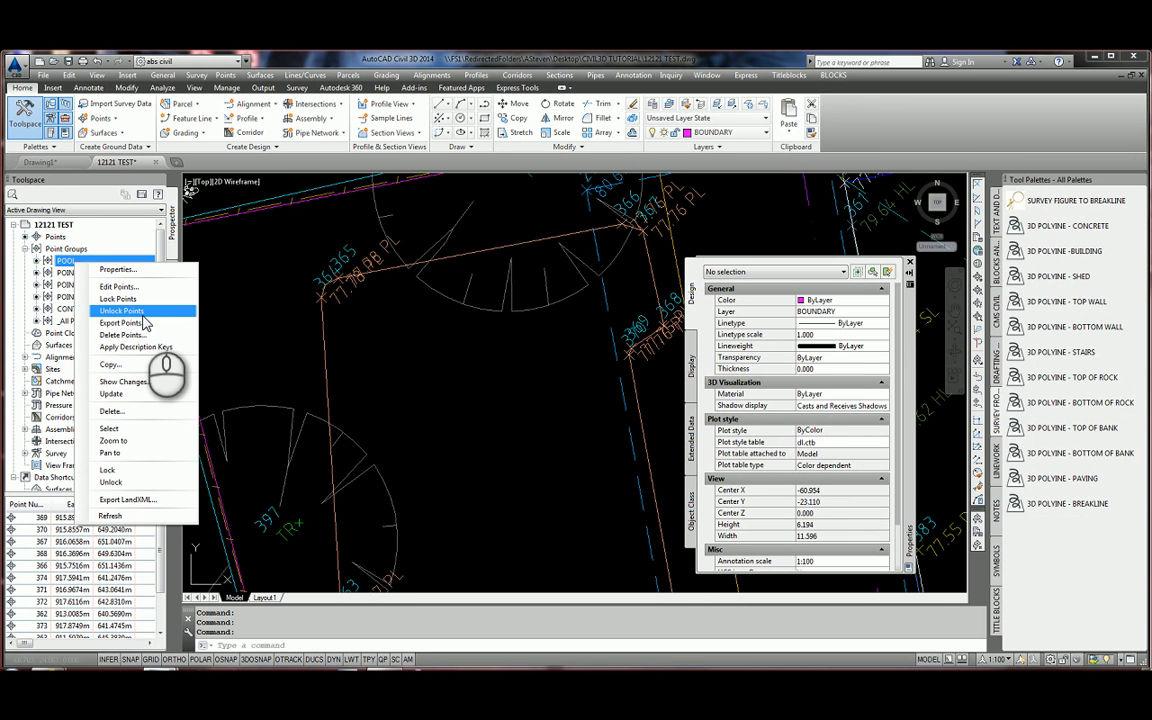
pyautogui.click(140, 323)
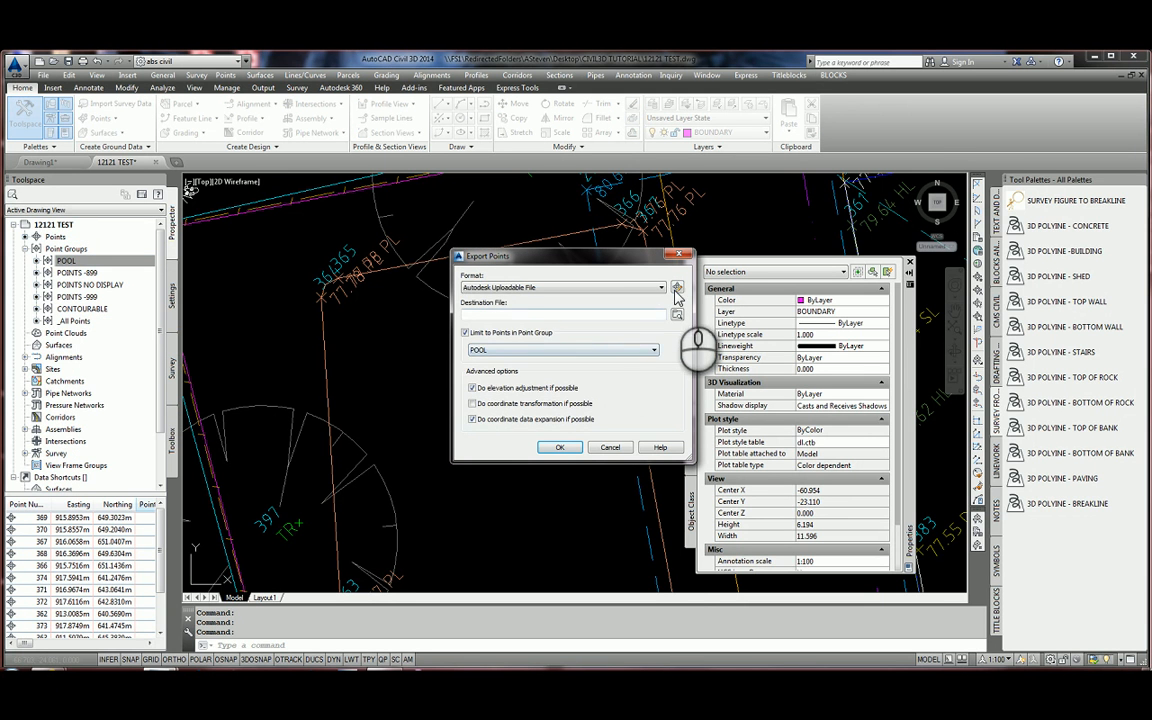
pyautogui.click(661, 288)
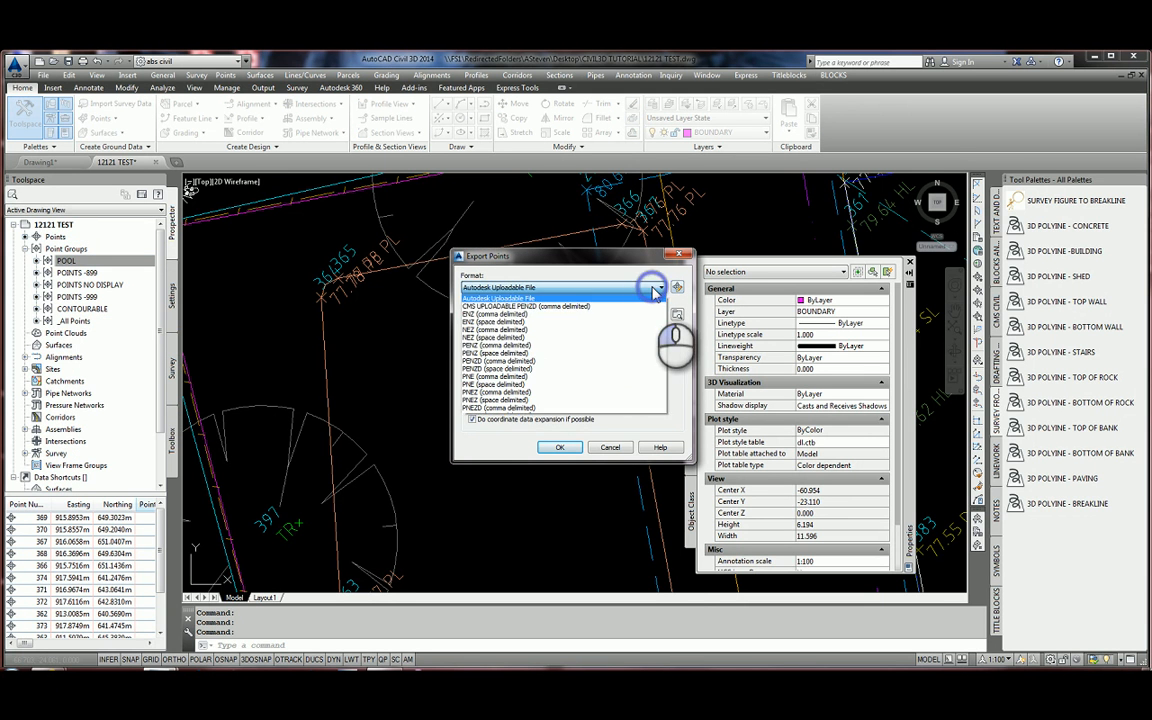
pyautogui.click(540, 305)
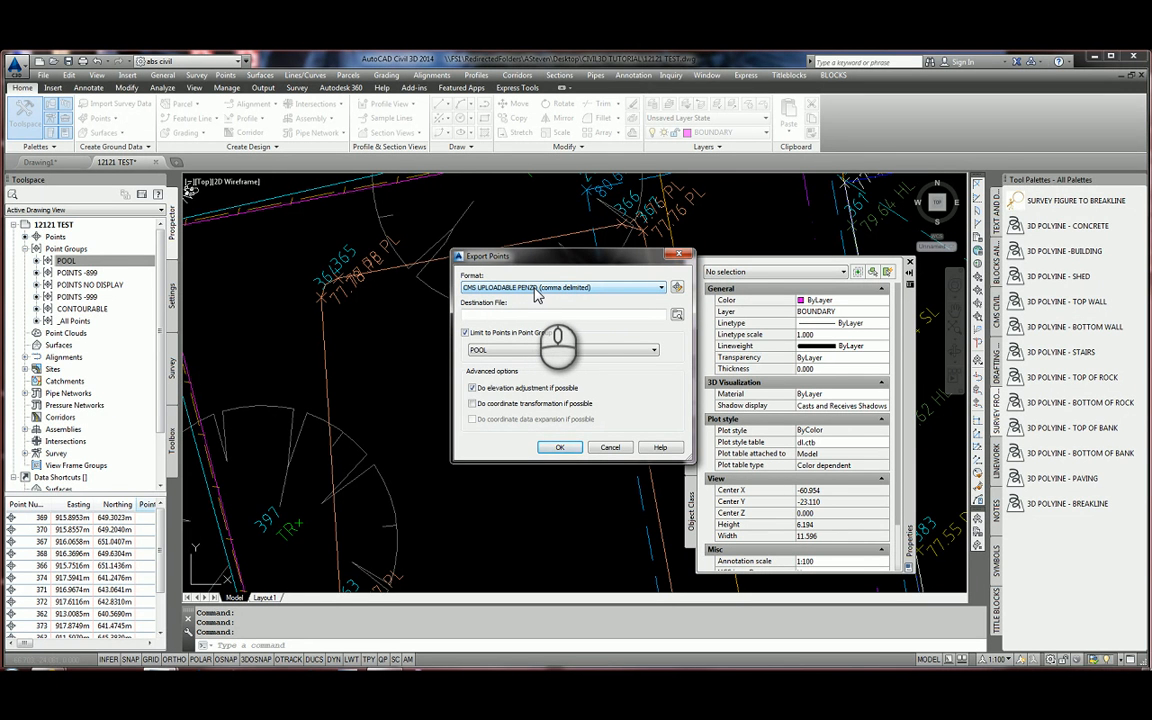
# Save the export to POOL.csv on the Desktop and view it in Excel.
pyautogui.click(572, 450)
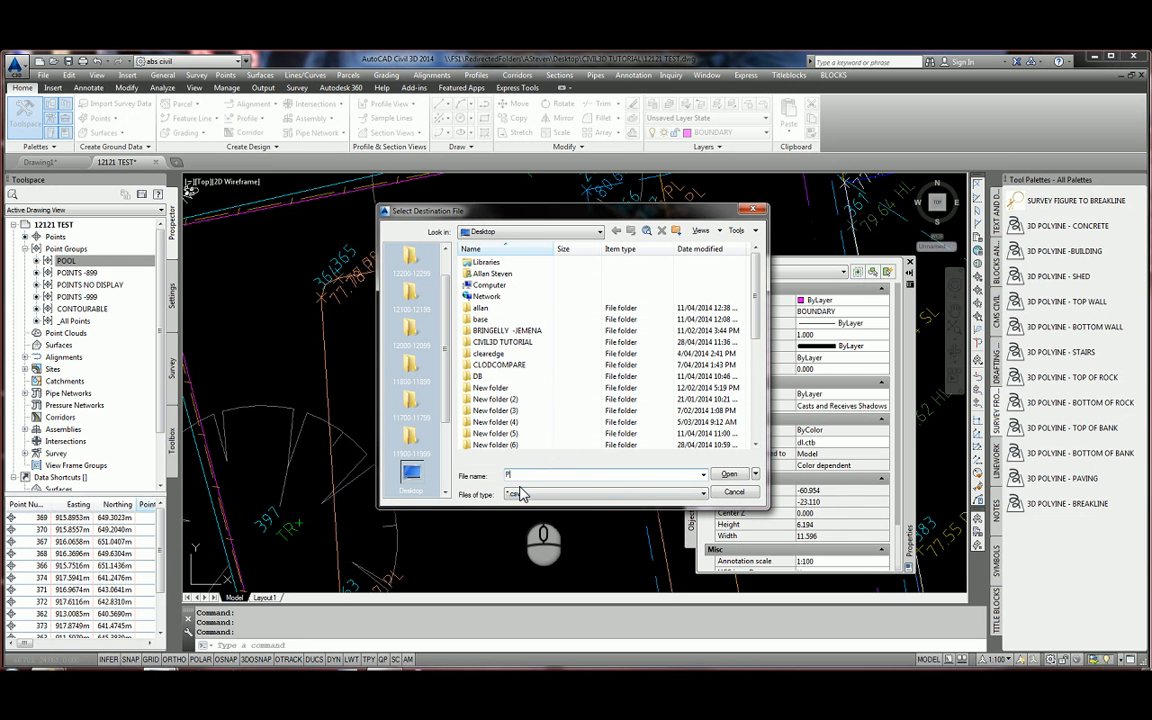
pyautogui.click(731, 475)
pyautogui.click(566, 449)
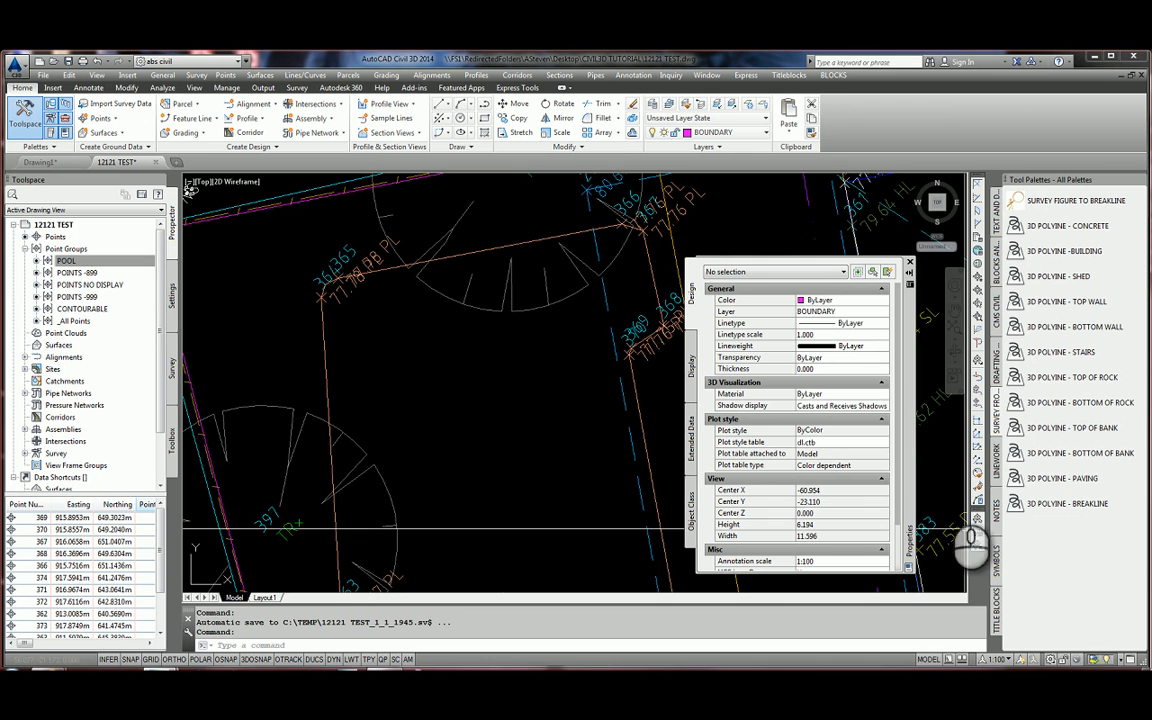
pyautogui.click(1093, 57)
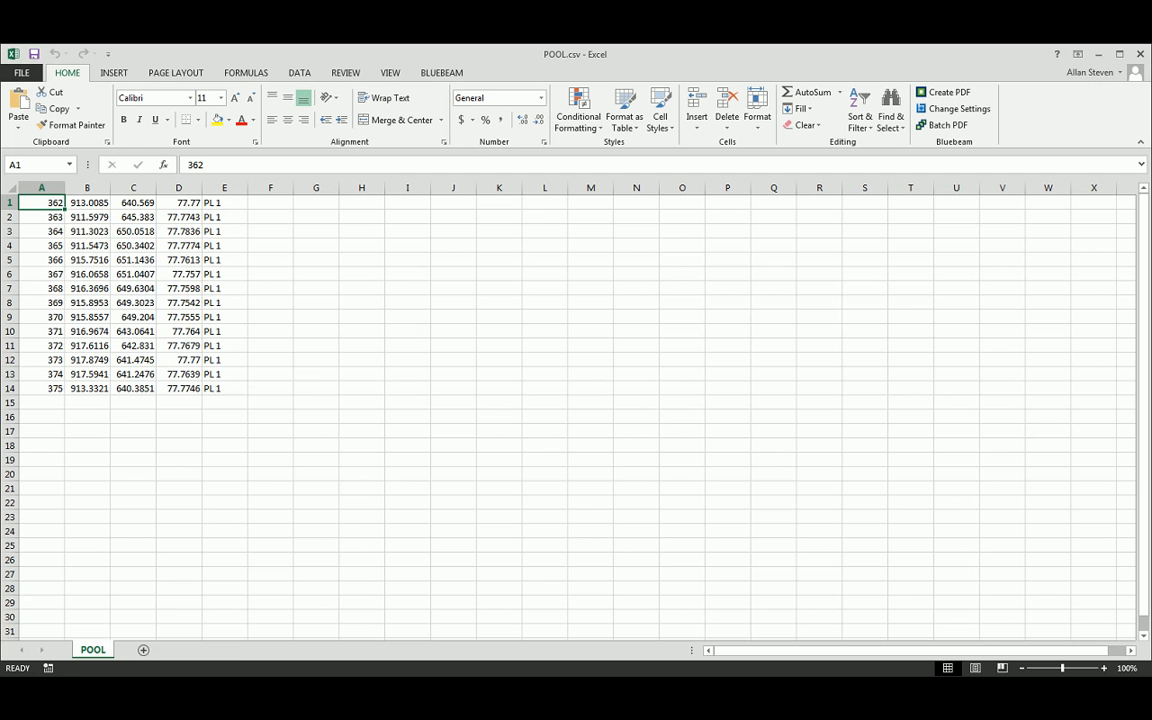